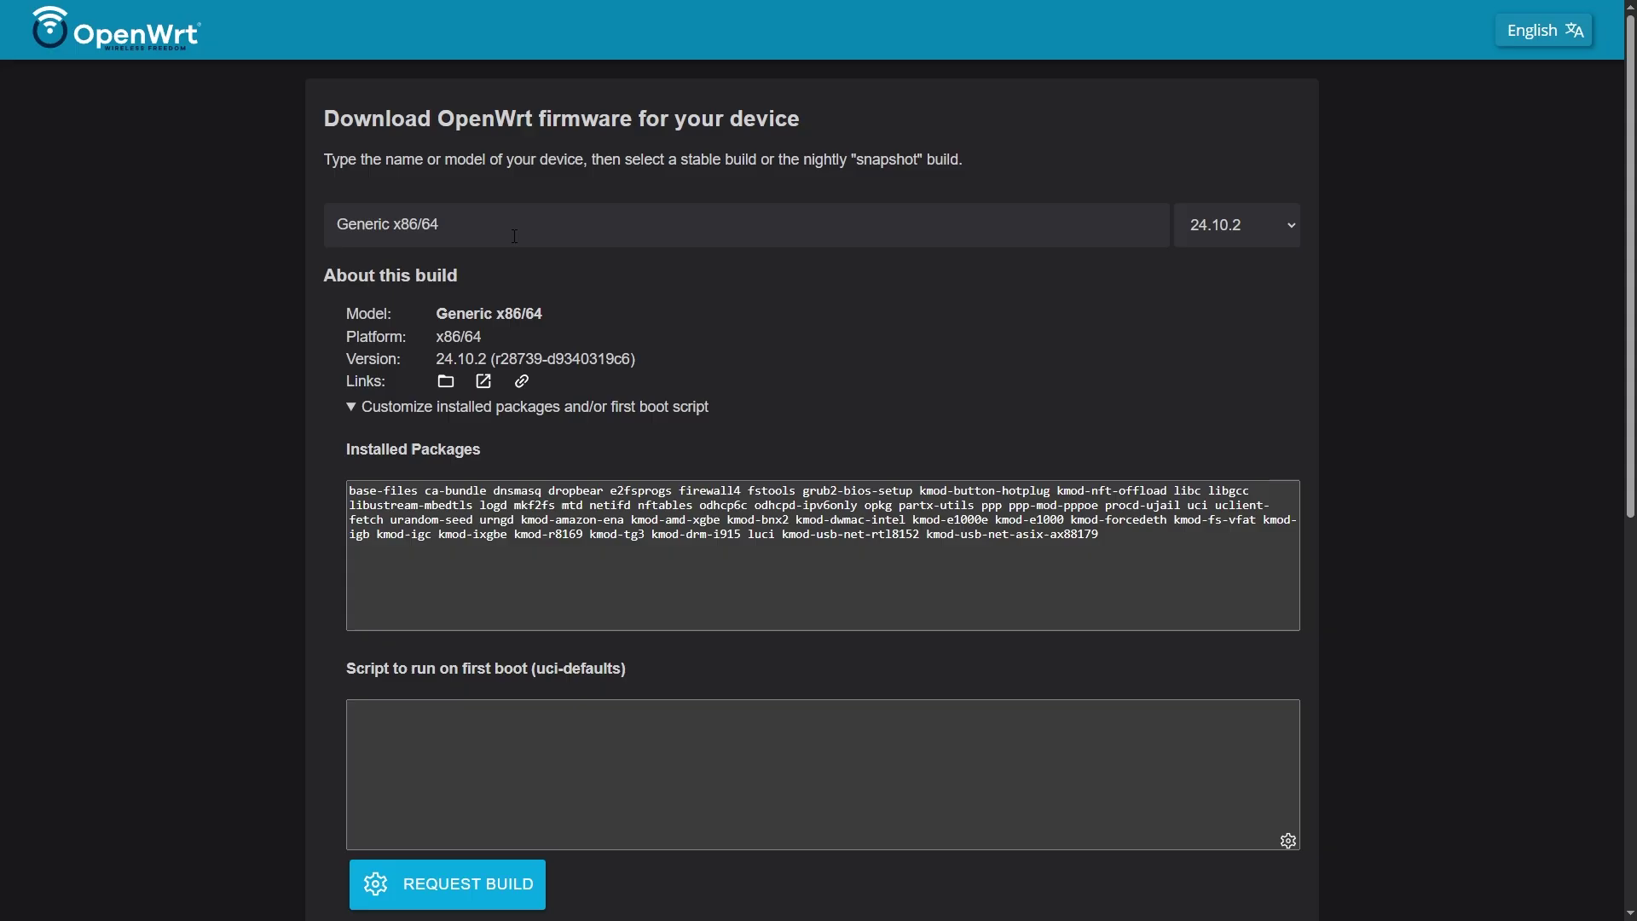
Verify the Generic x86/64 target and kmod-usb-net-rtl8152 in the installed packages
click(514, 236)
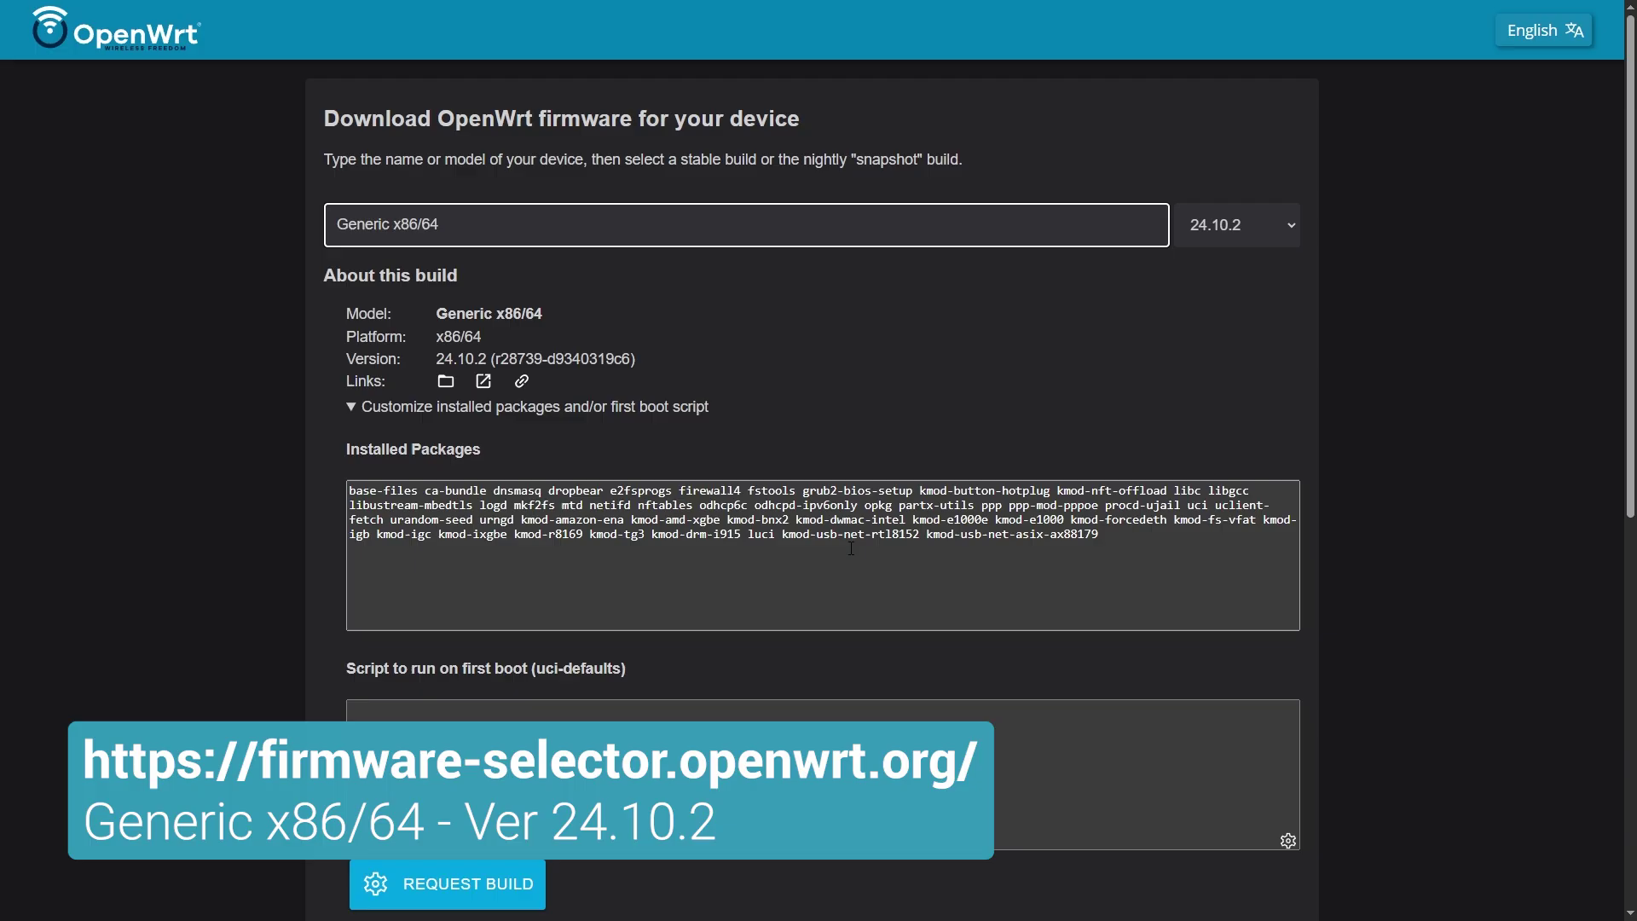
double_click(758, 535)
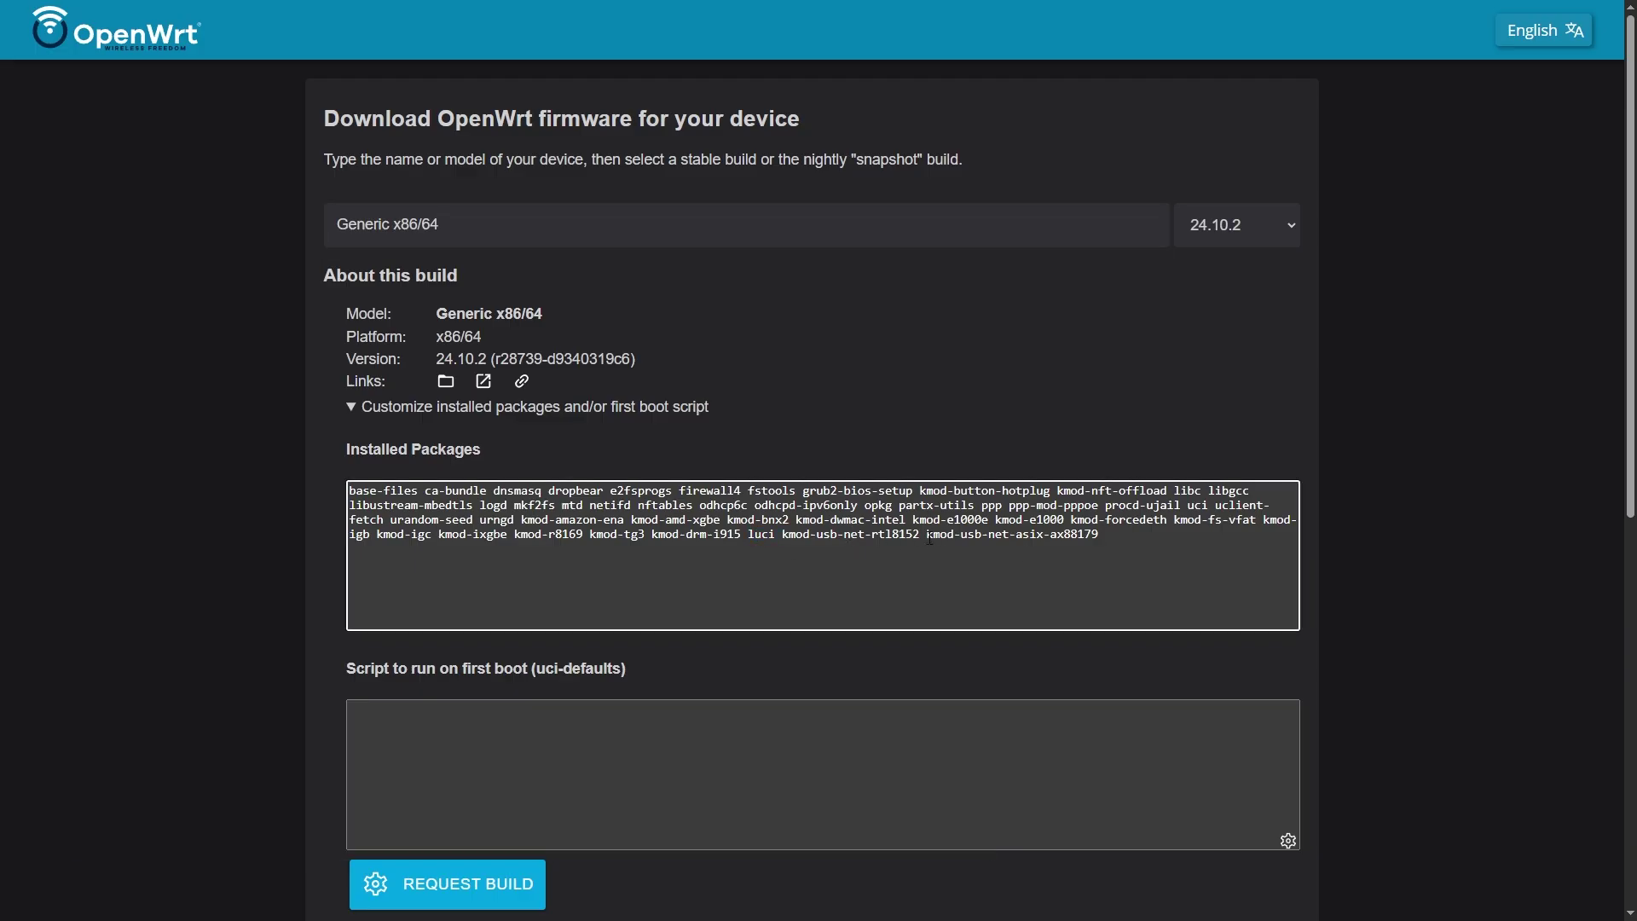
drag(915, 535, 806, 537)
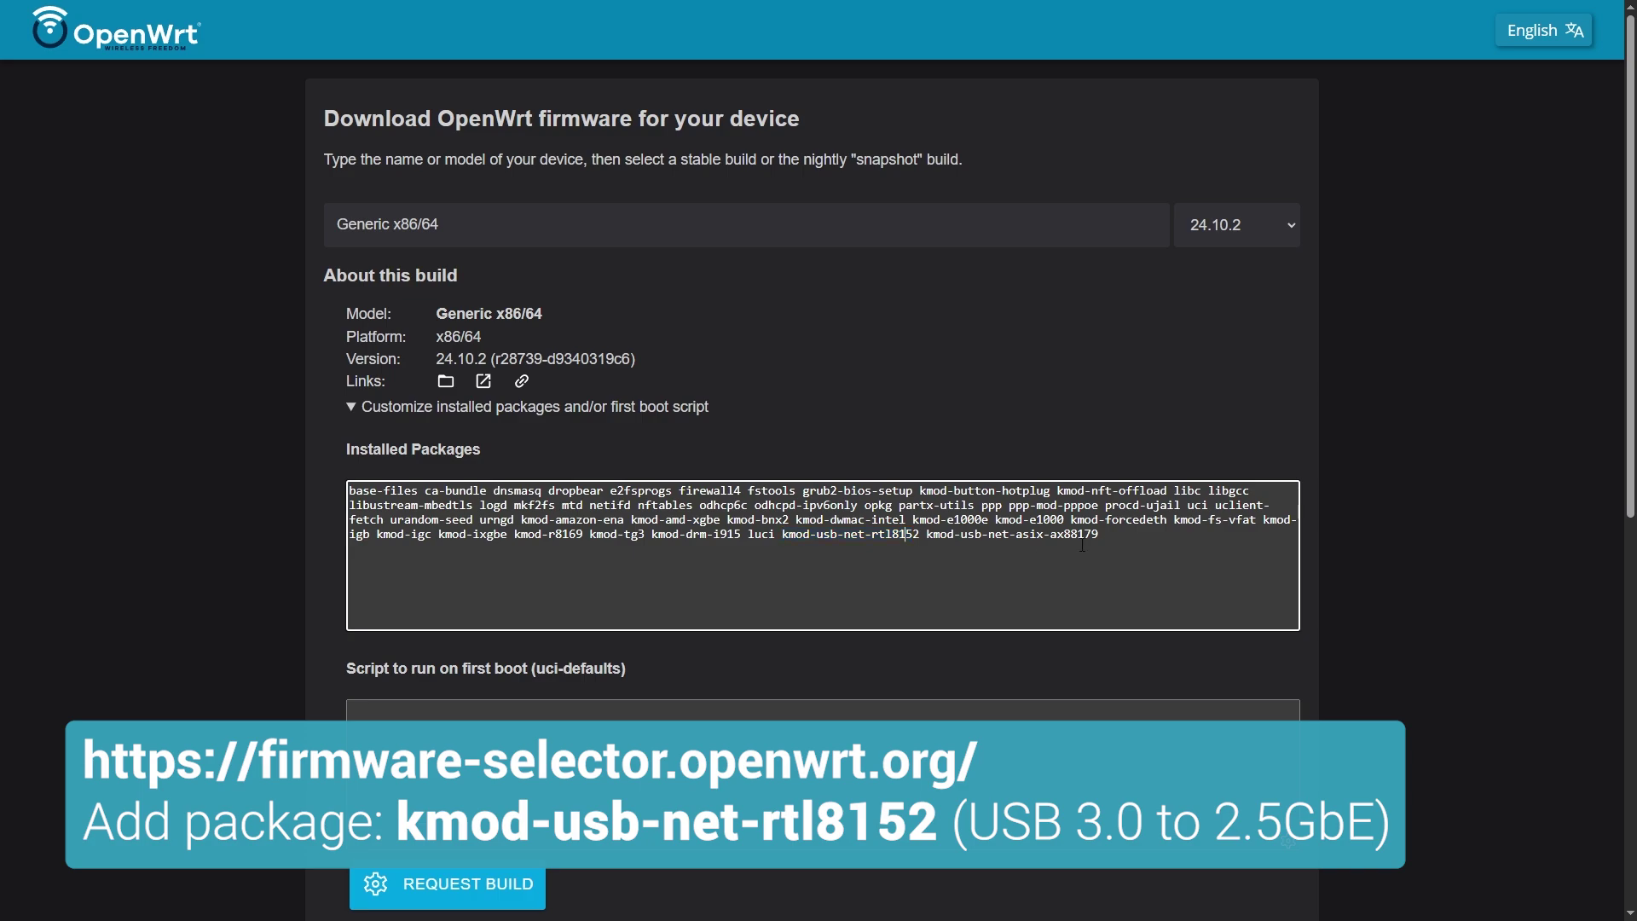
click(1086, 392)
Request the custom 24.10.2 build and download the combined-EFI squashfs image
scroll(1109, 512, down, 5)
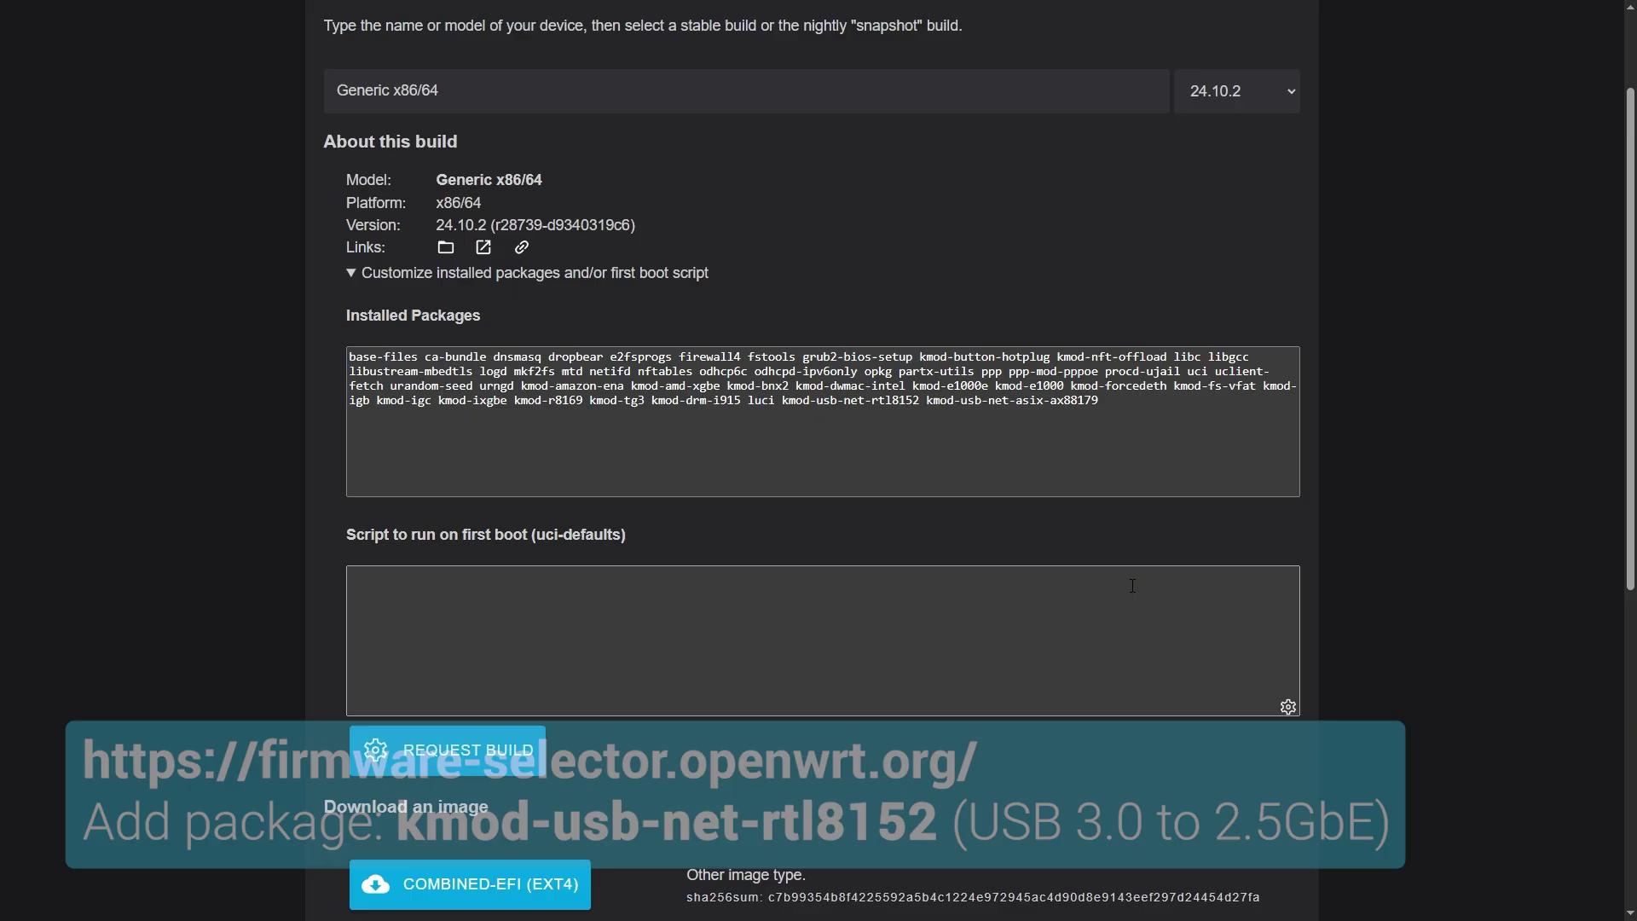
click(459, 461)
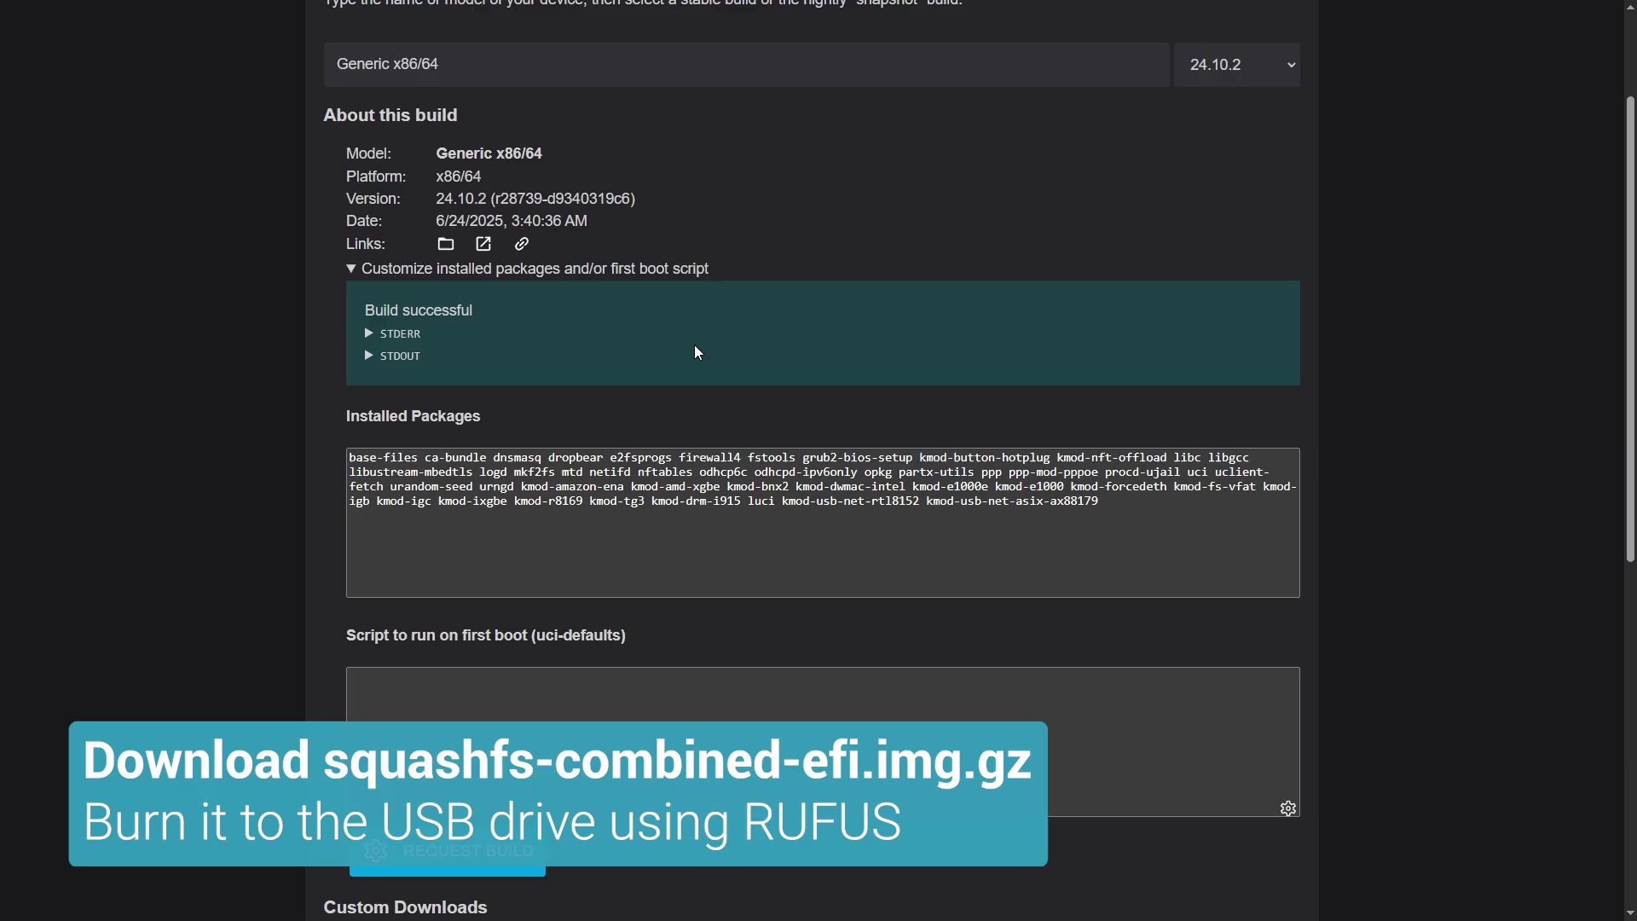
scroll(693, 344, down, 7)
click(579, 695)
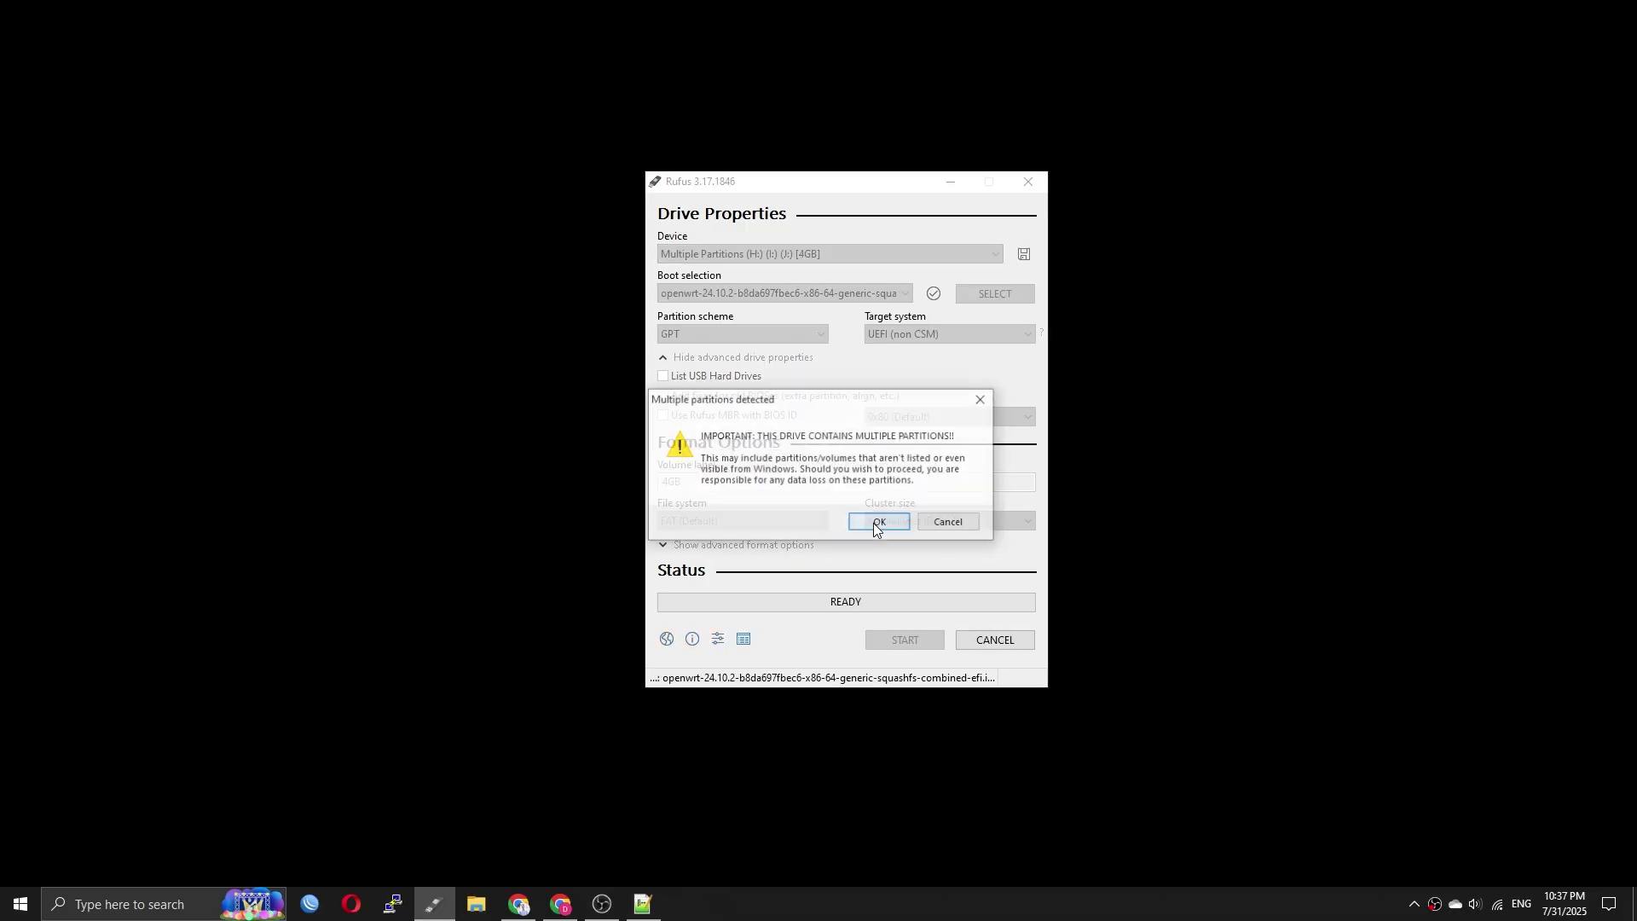
Write the OpenWrt squashfs combined-EFI image to the 4GB USB drive with Rufus
click(876, 521)
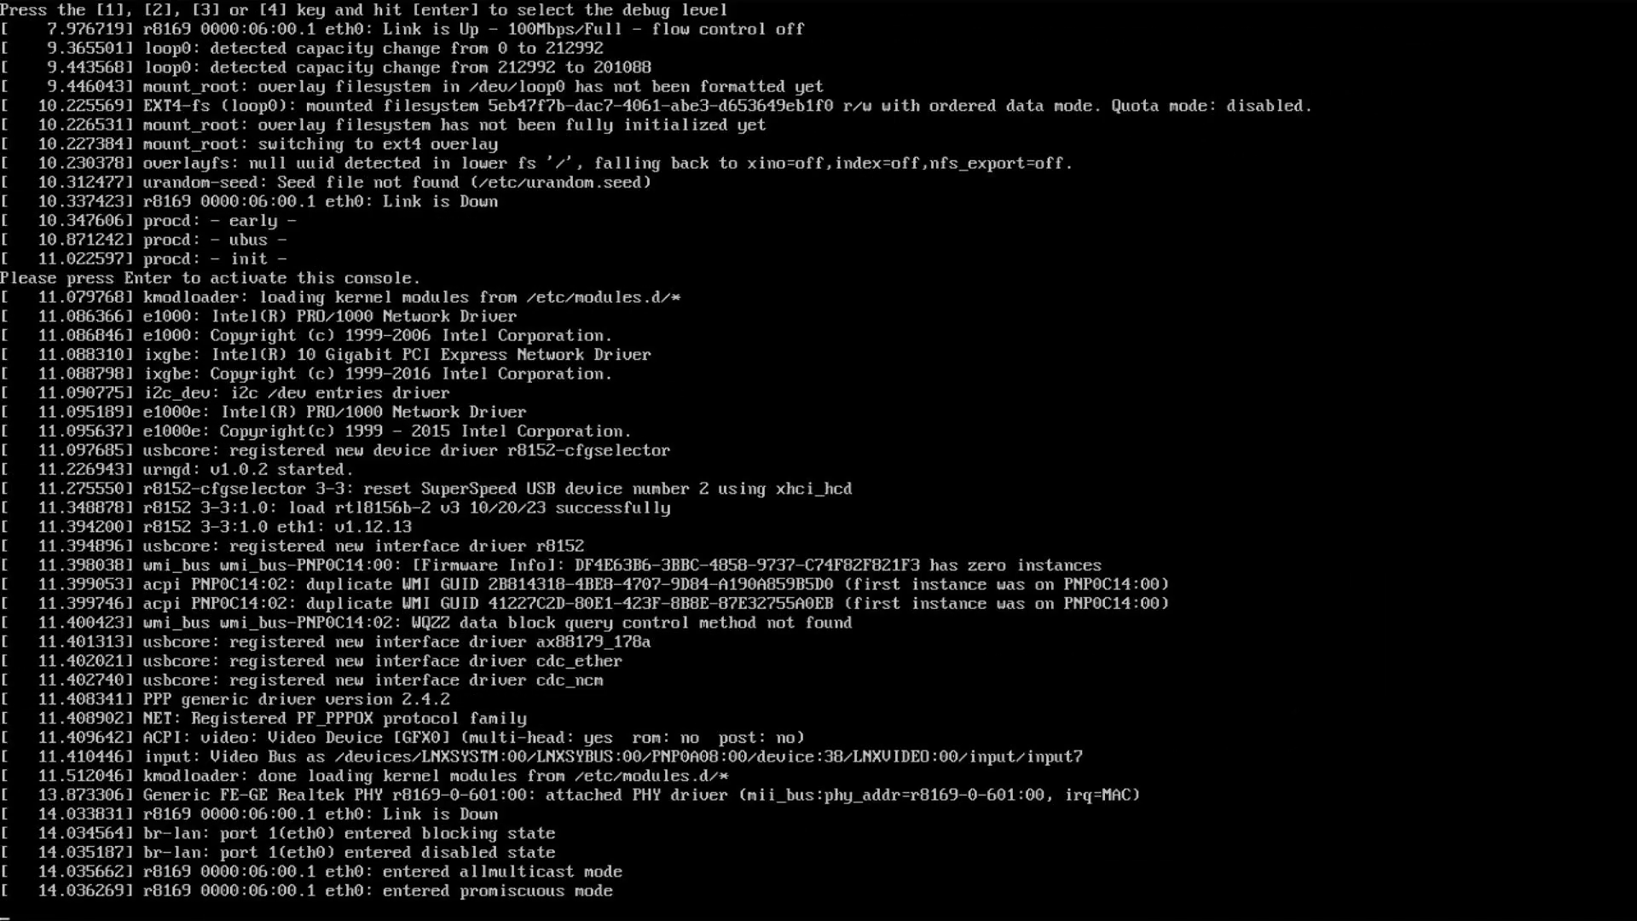
Activate the console and change the root password with passwd, entering it twice
key(Return)
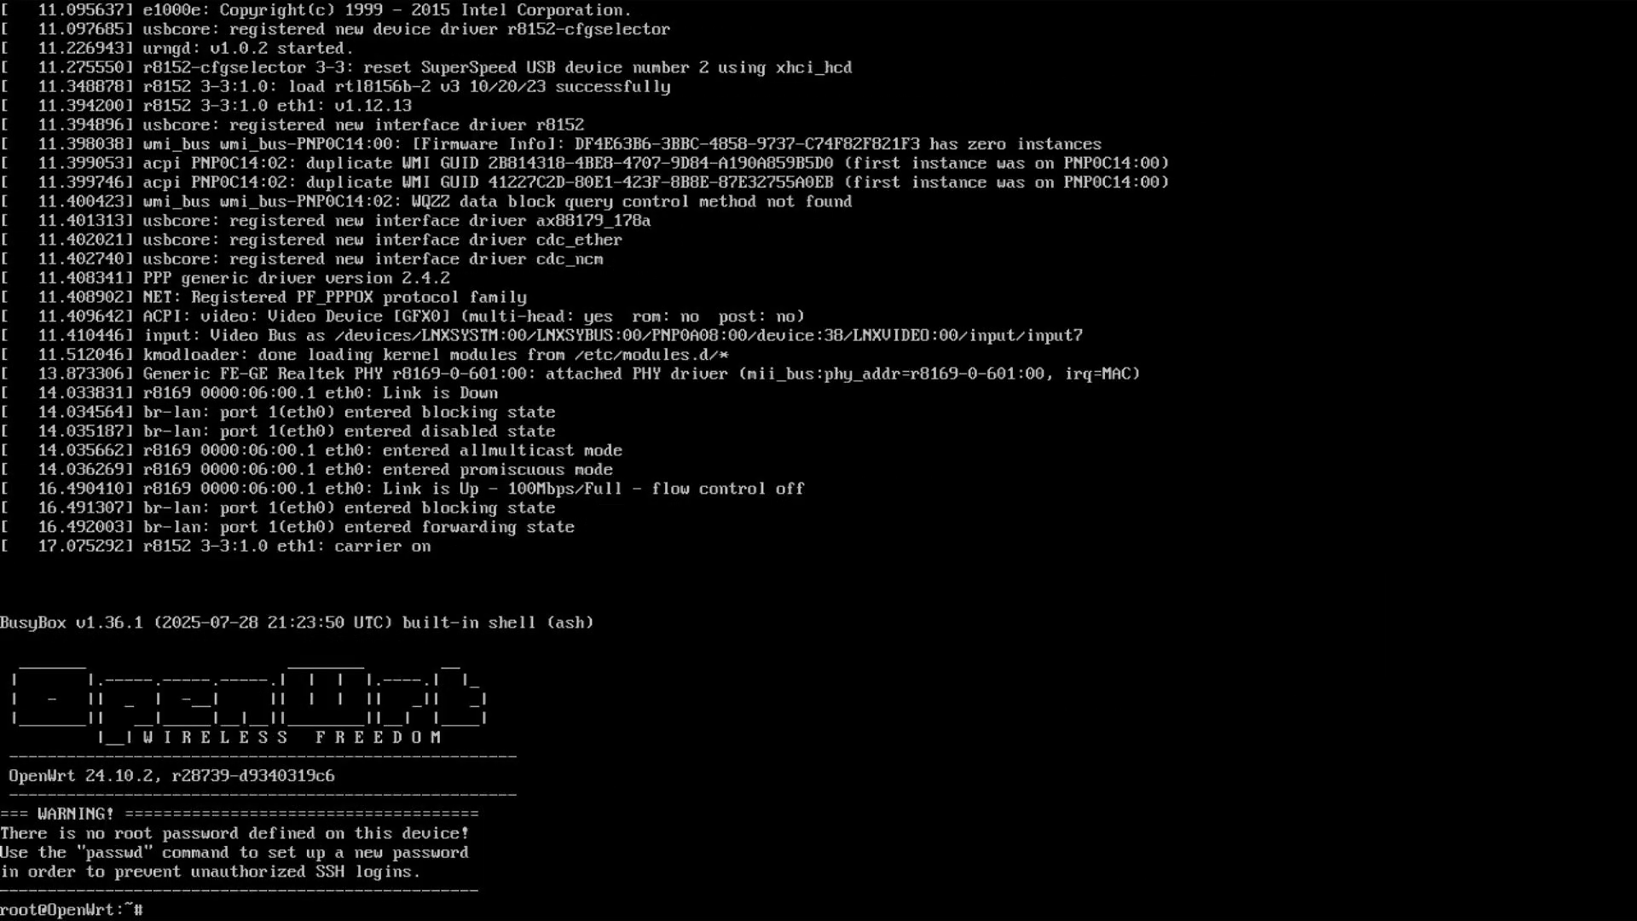
text(passwd)
key(Return)
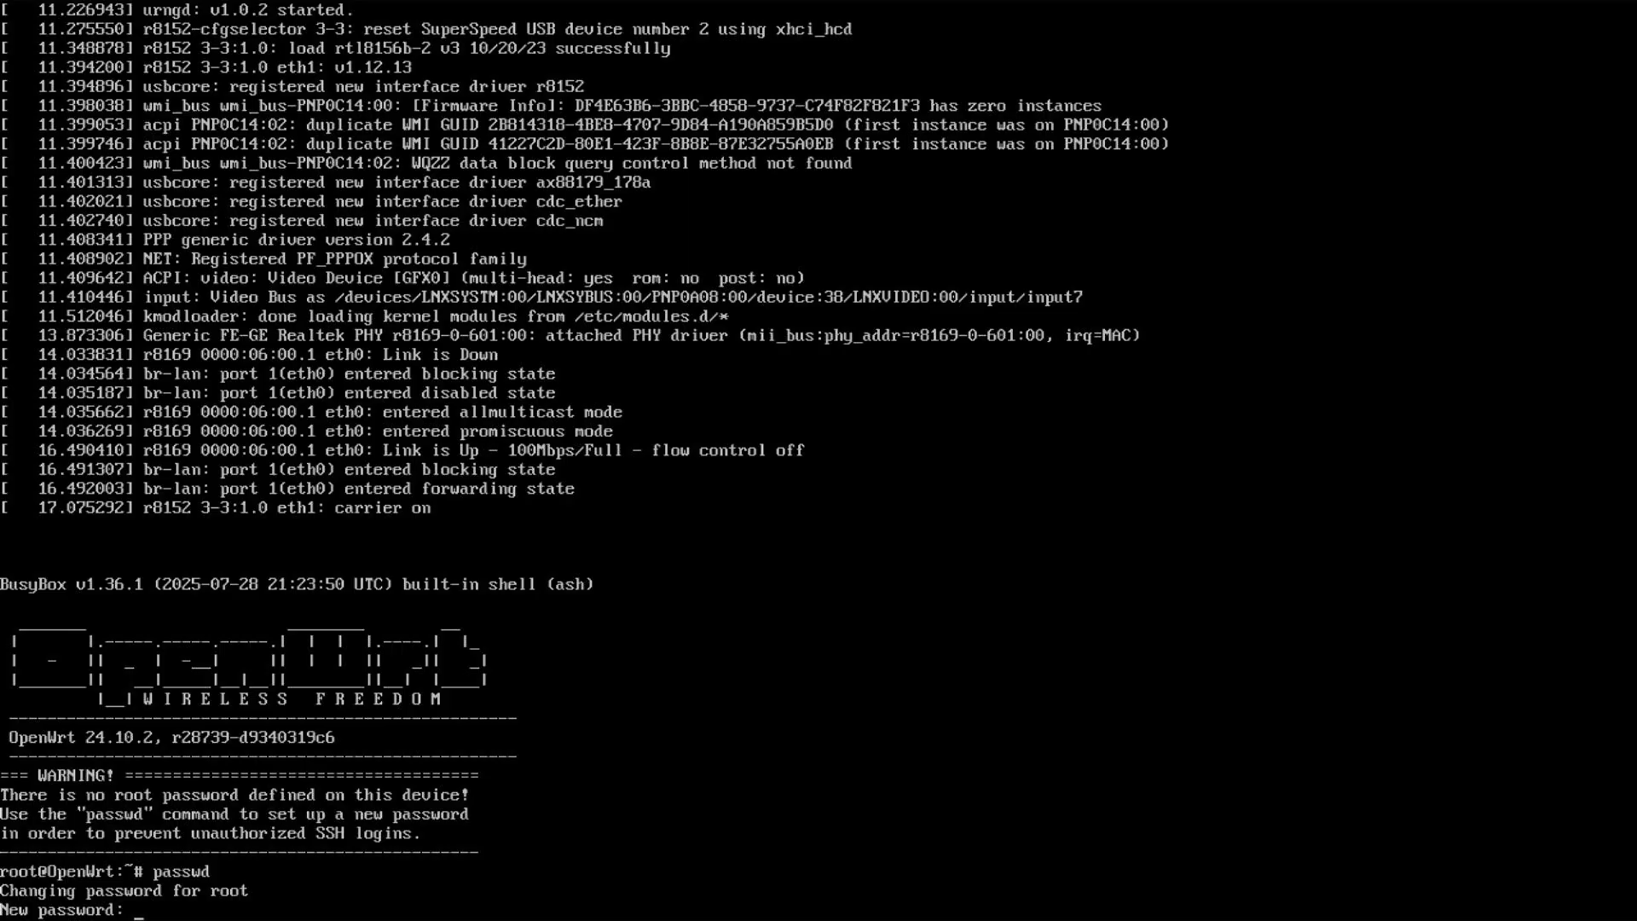
key(Return)
key(Return)
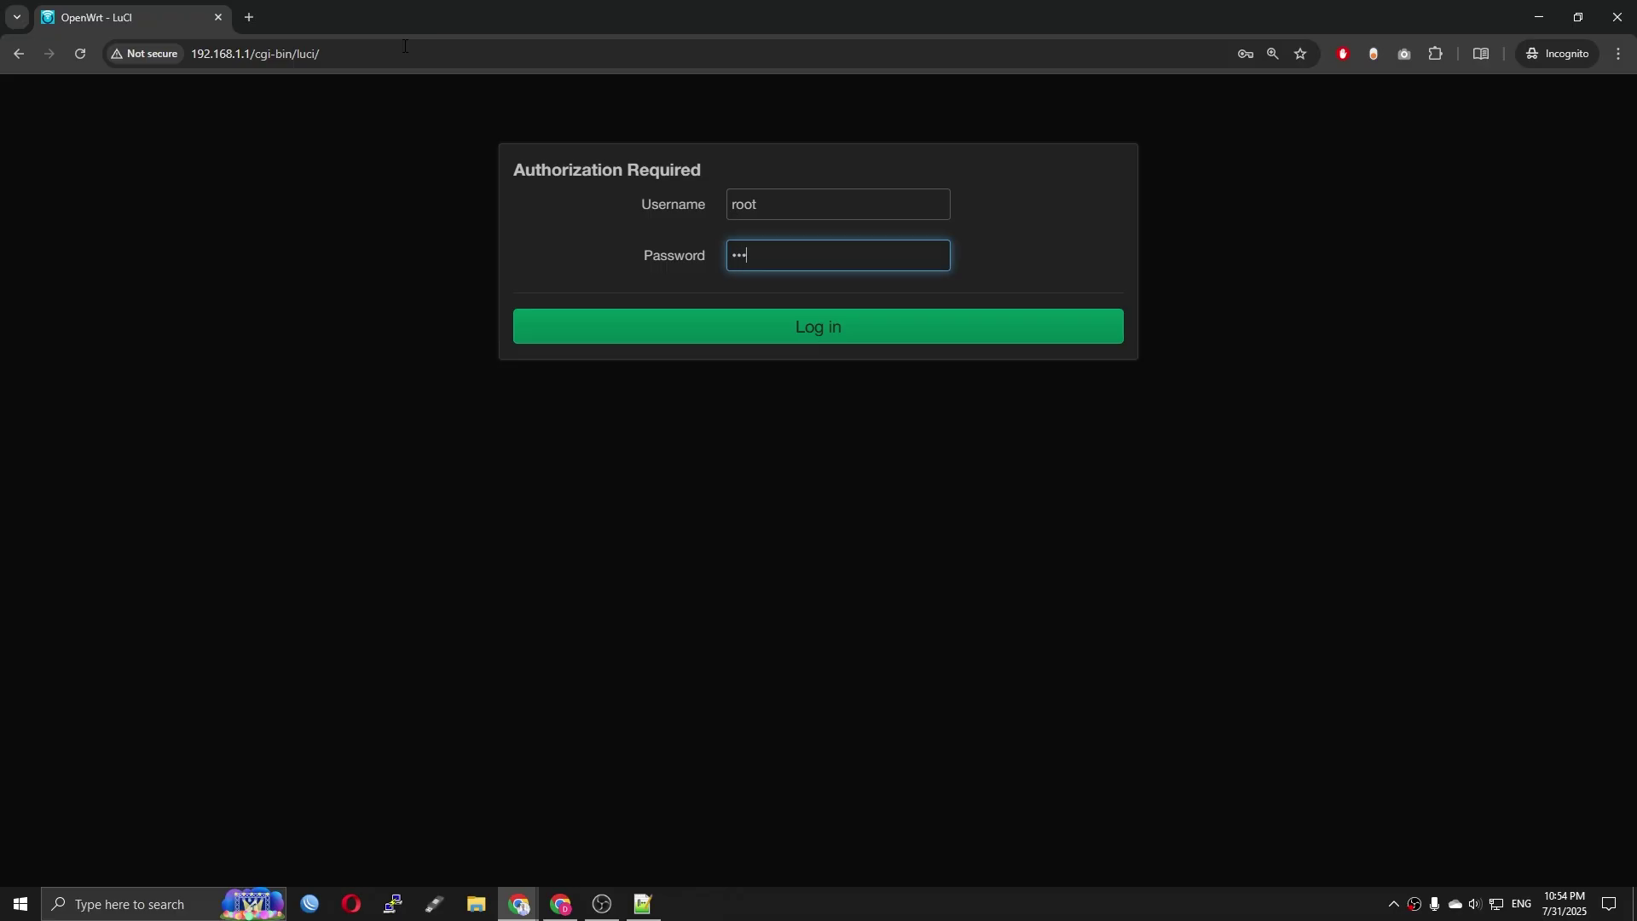
key(Return)
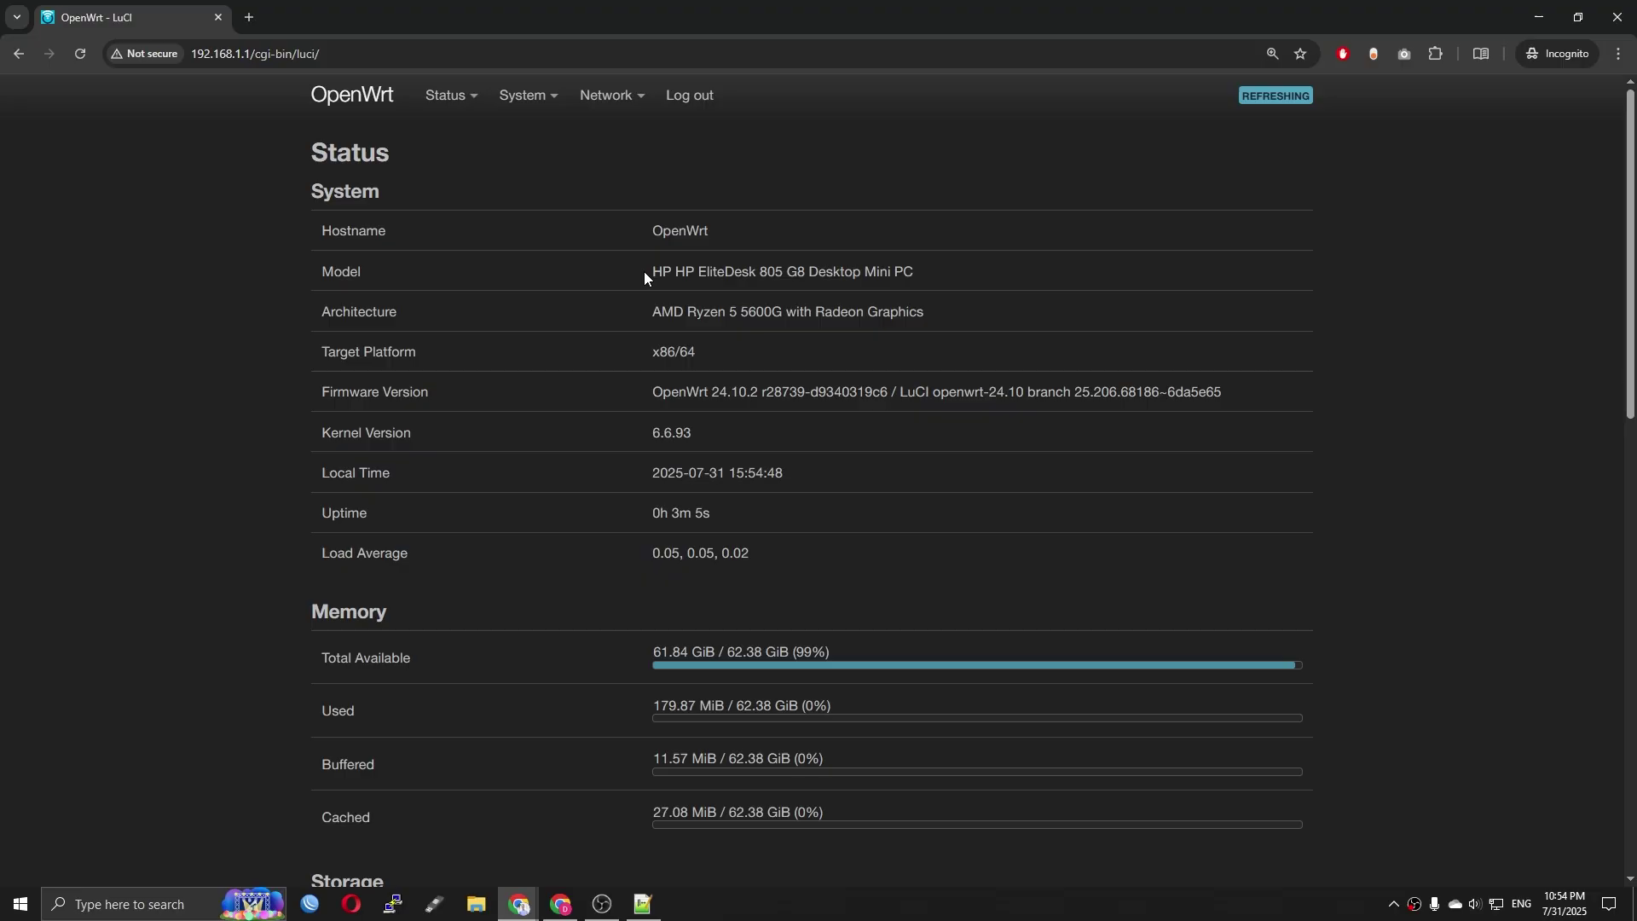
Highlight the HP EliteDesk 805 G8 model name and the total available memory on Status
drag(645, 273, 932, 273)
click(901, 273)
drag(647, 273, 896, 273)
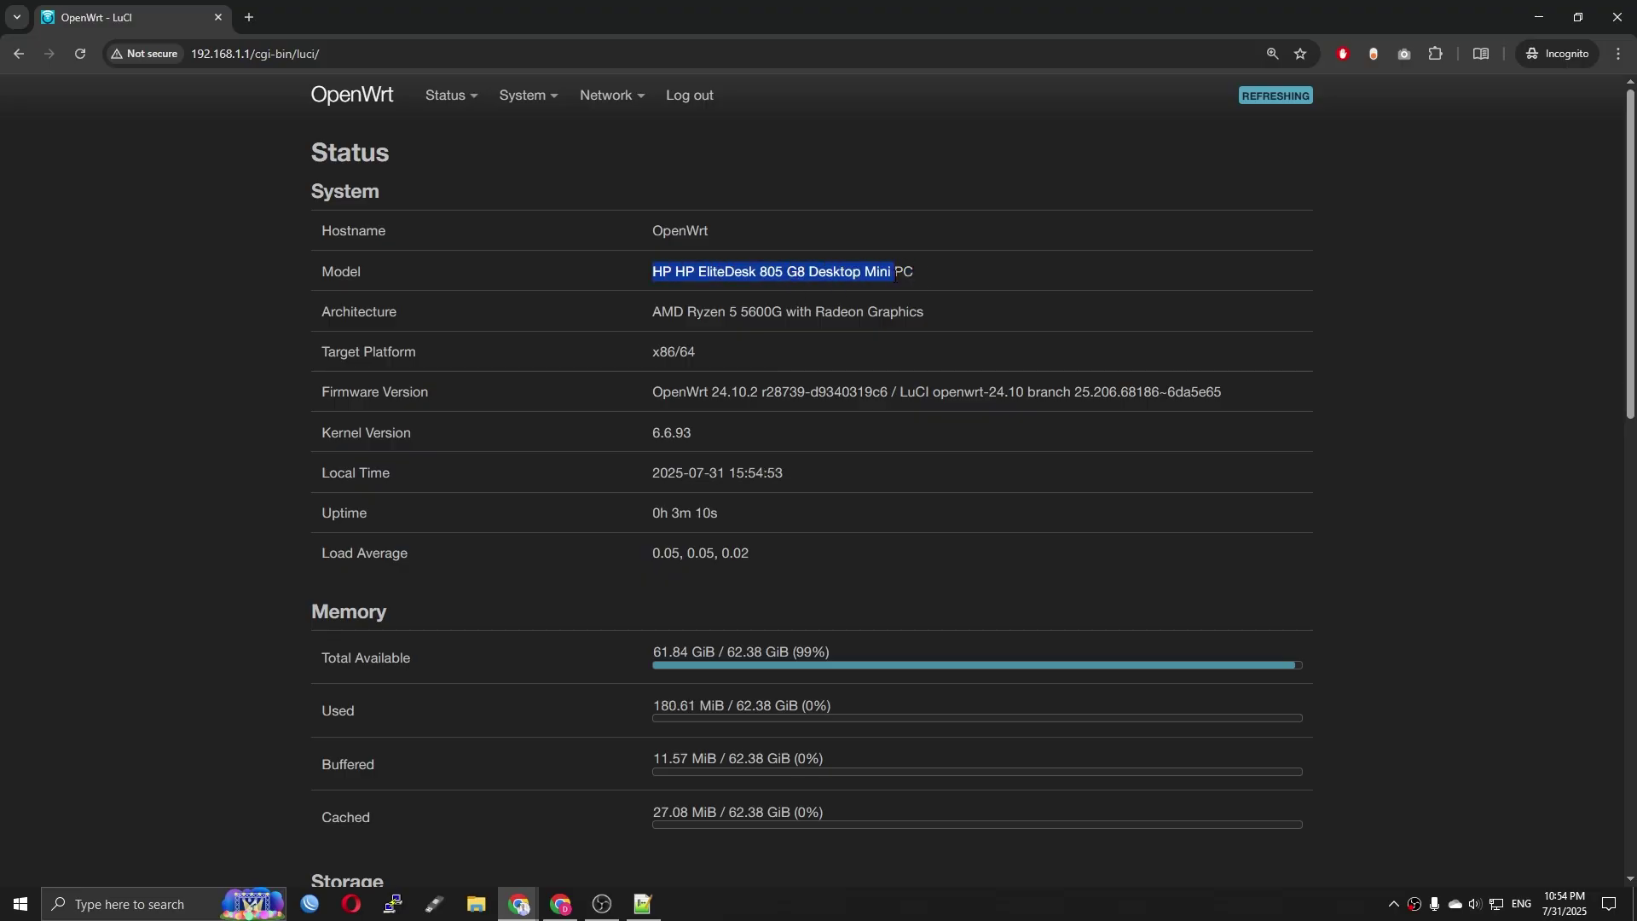
scroll(861, 320, down, 4)
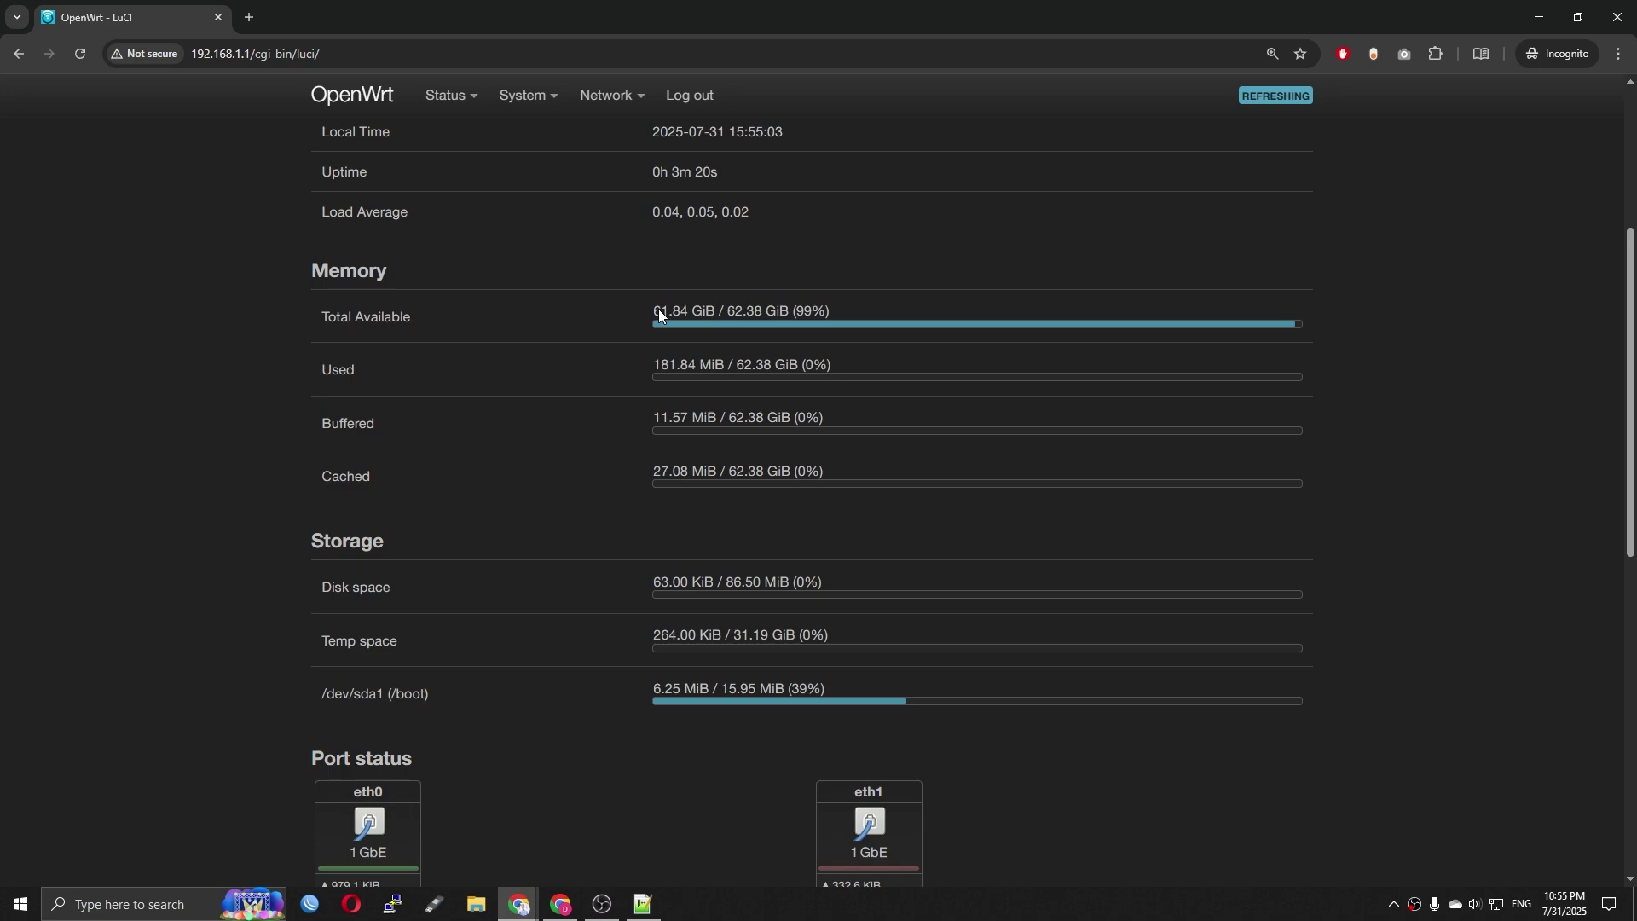
click(803, 316)
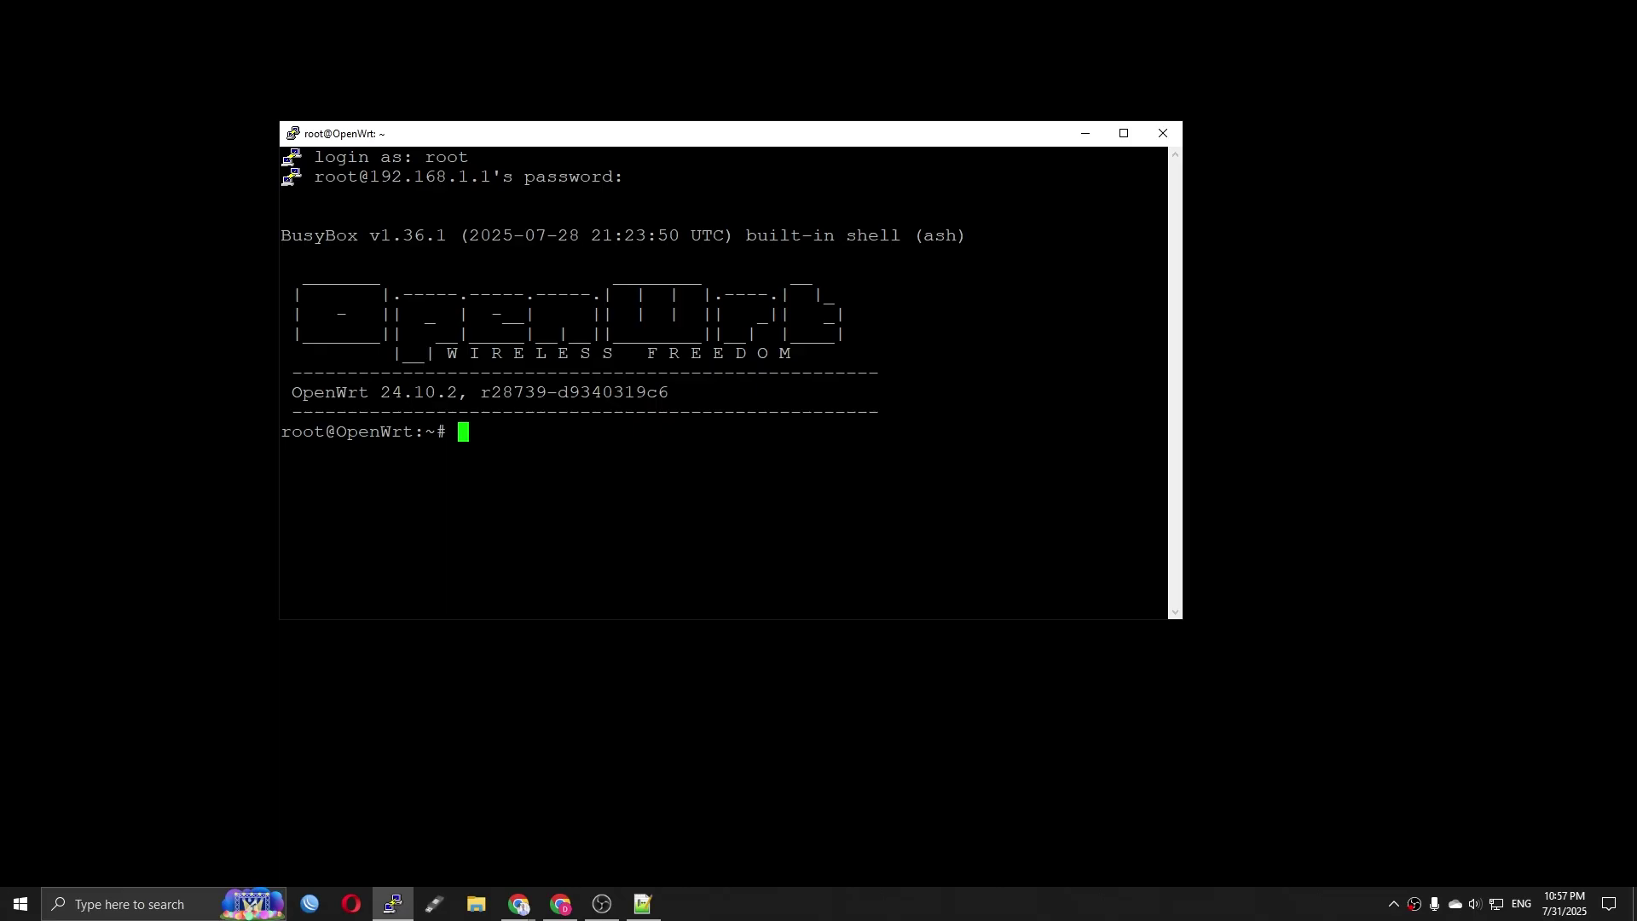
Update the opkg package lists and install pciutils
text(opkg update)
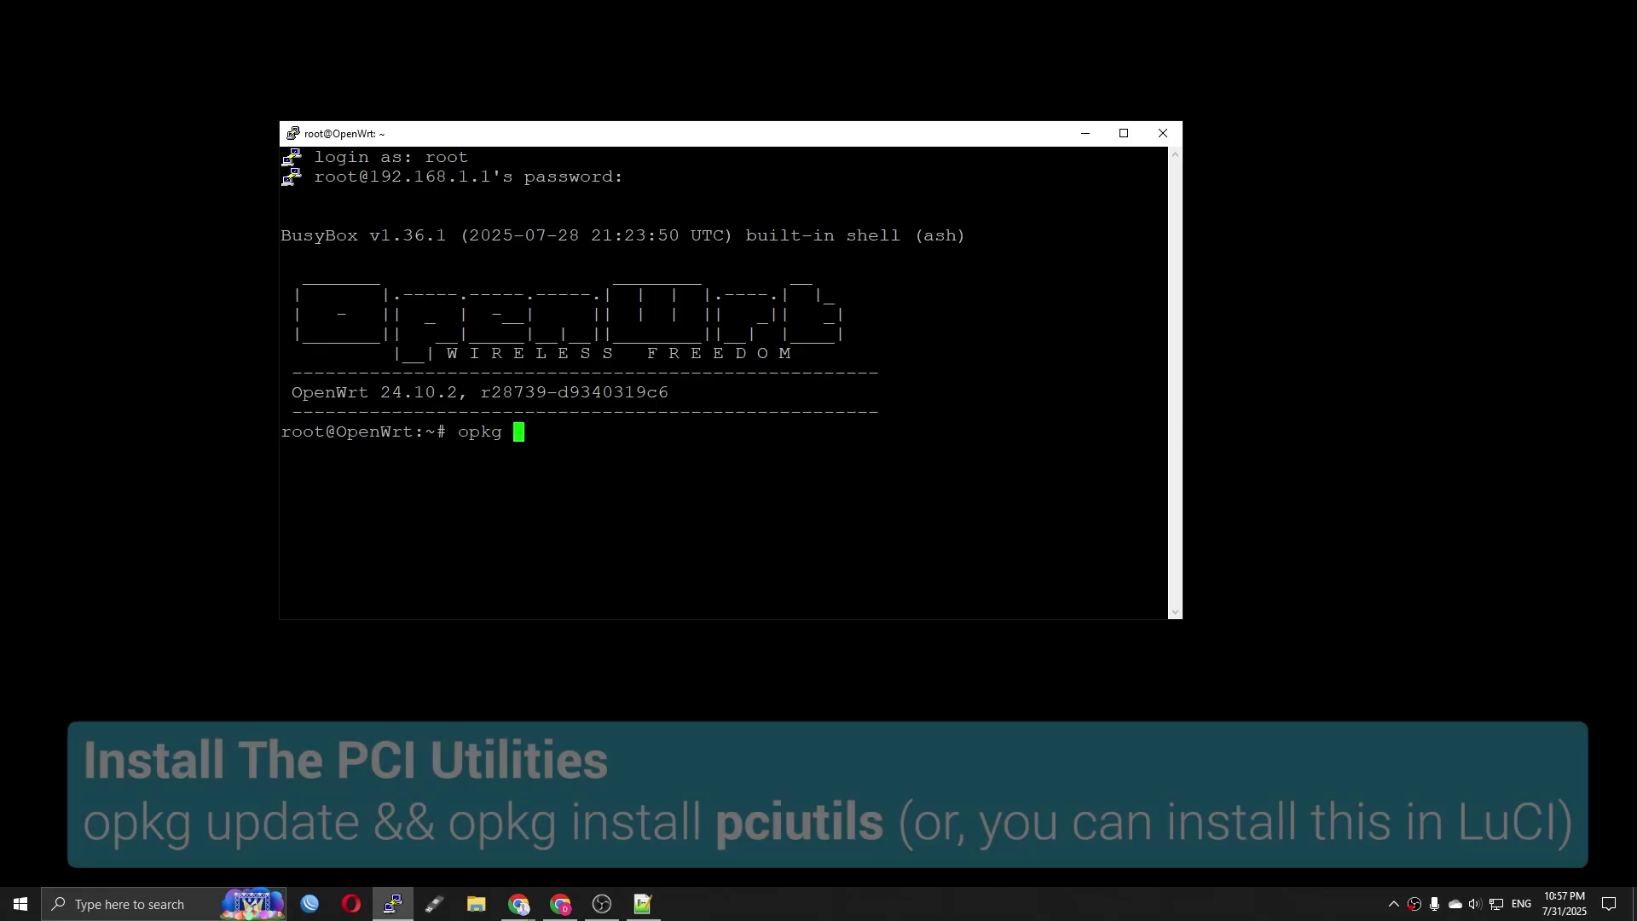
key(Return)
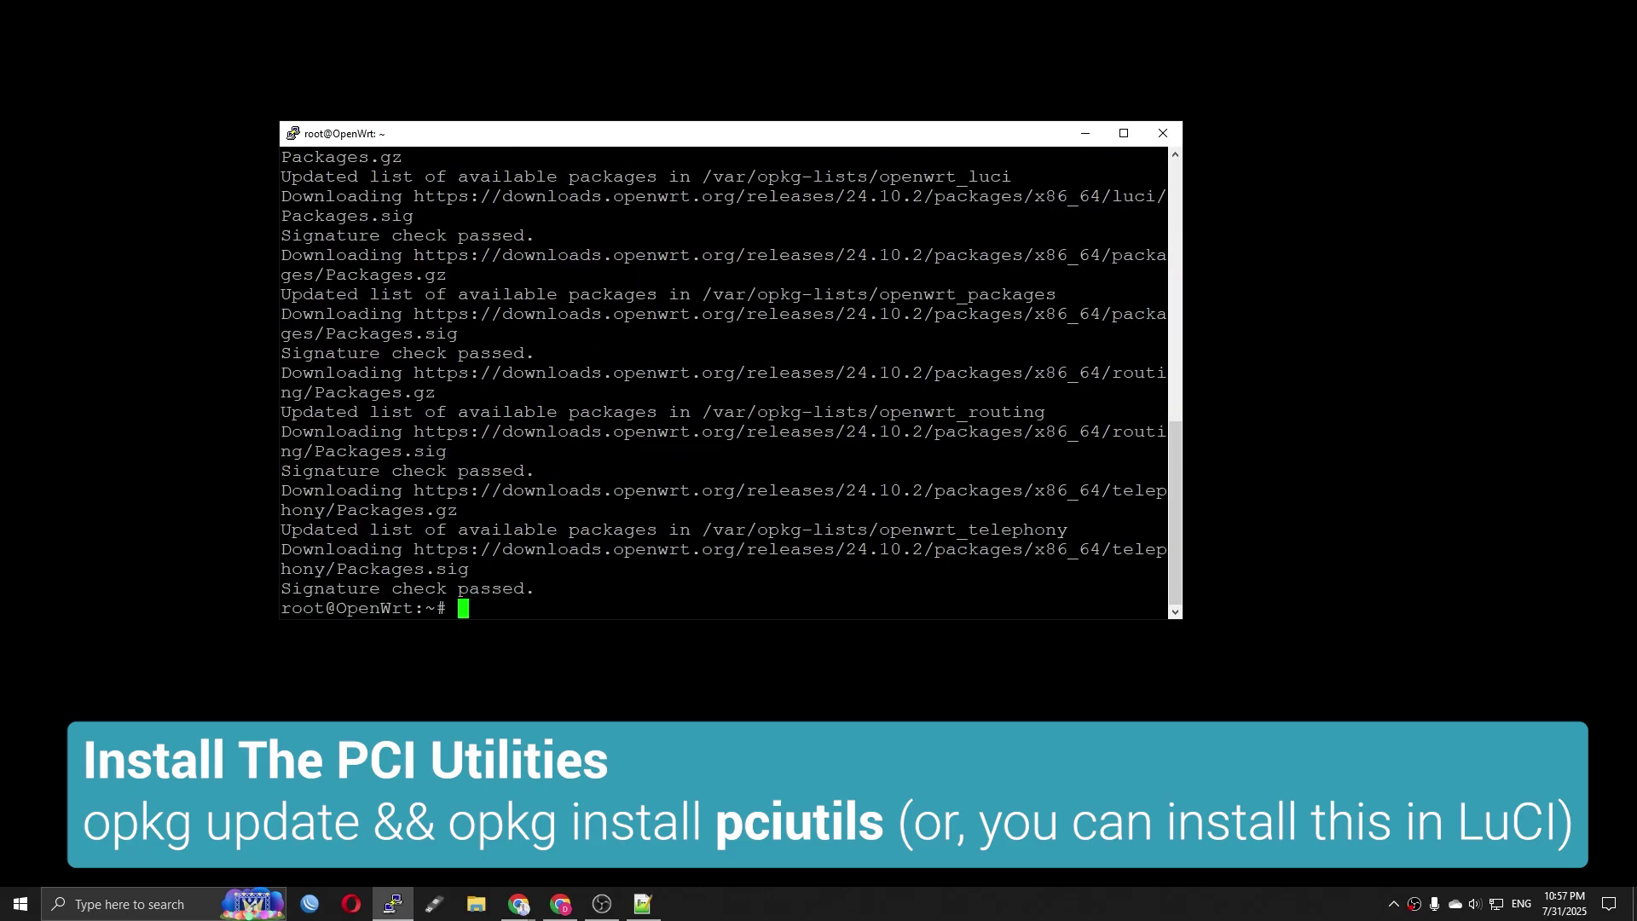
text(opkg install pci)
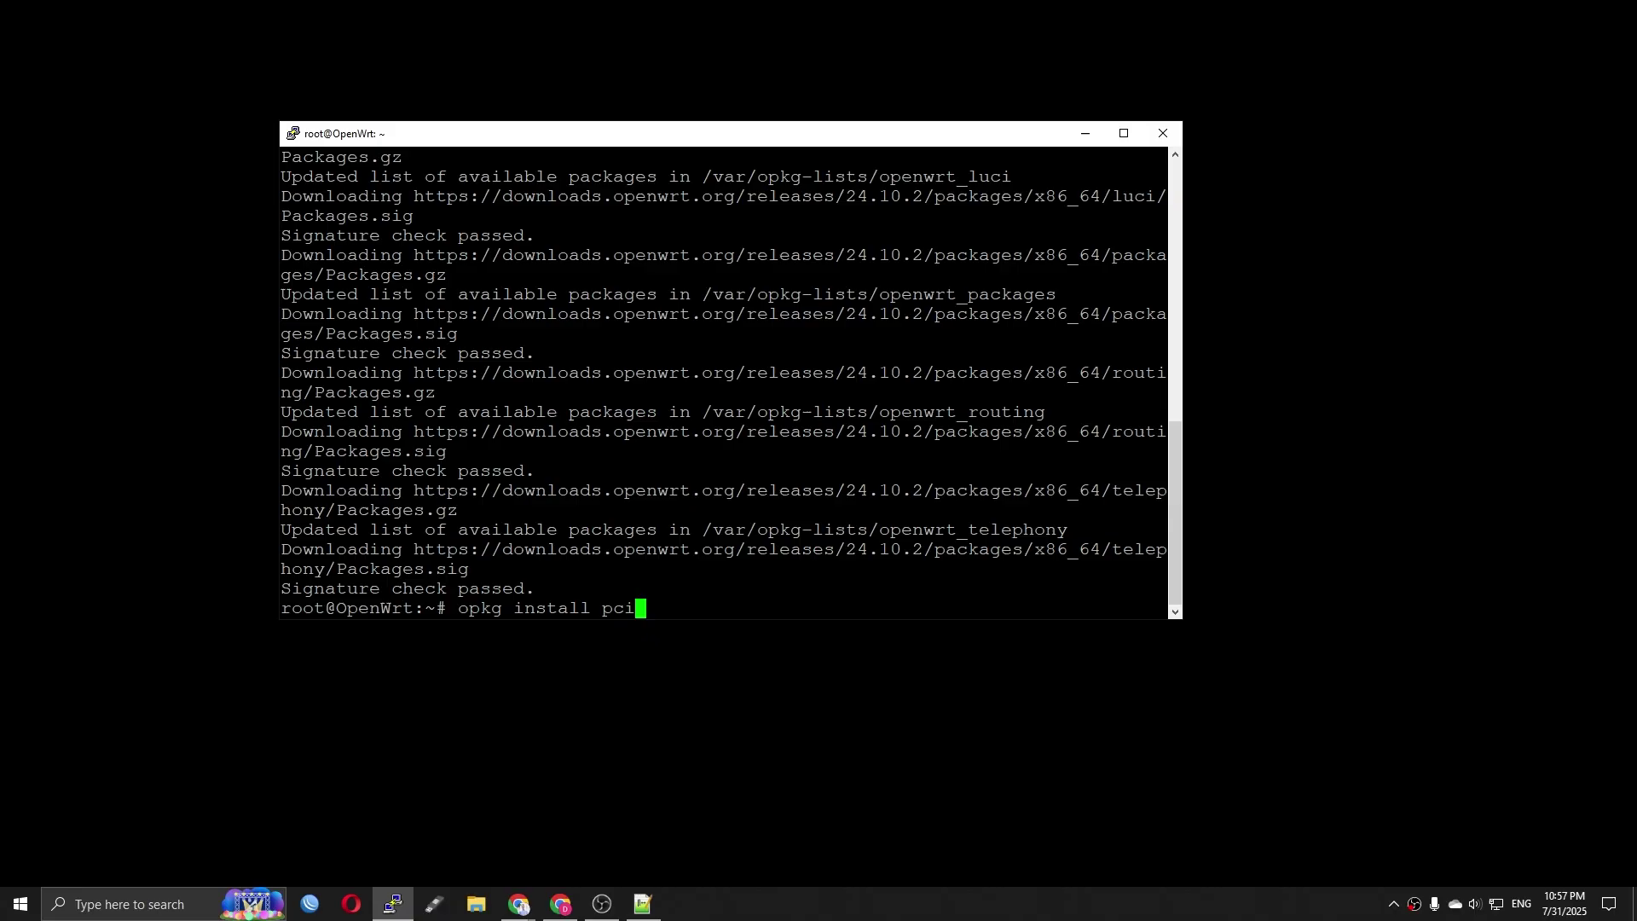
text(utils)
key(Return)
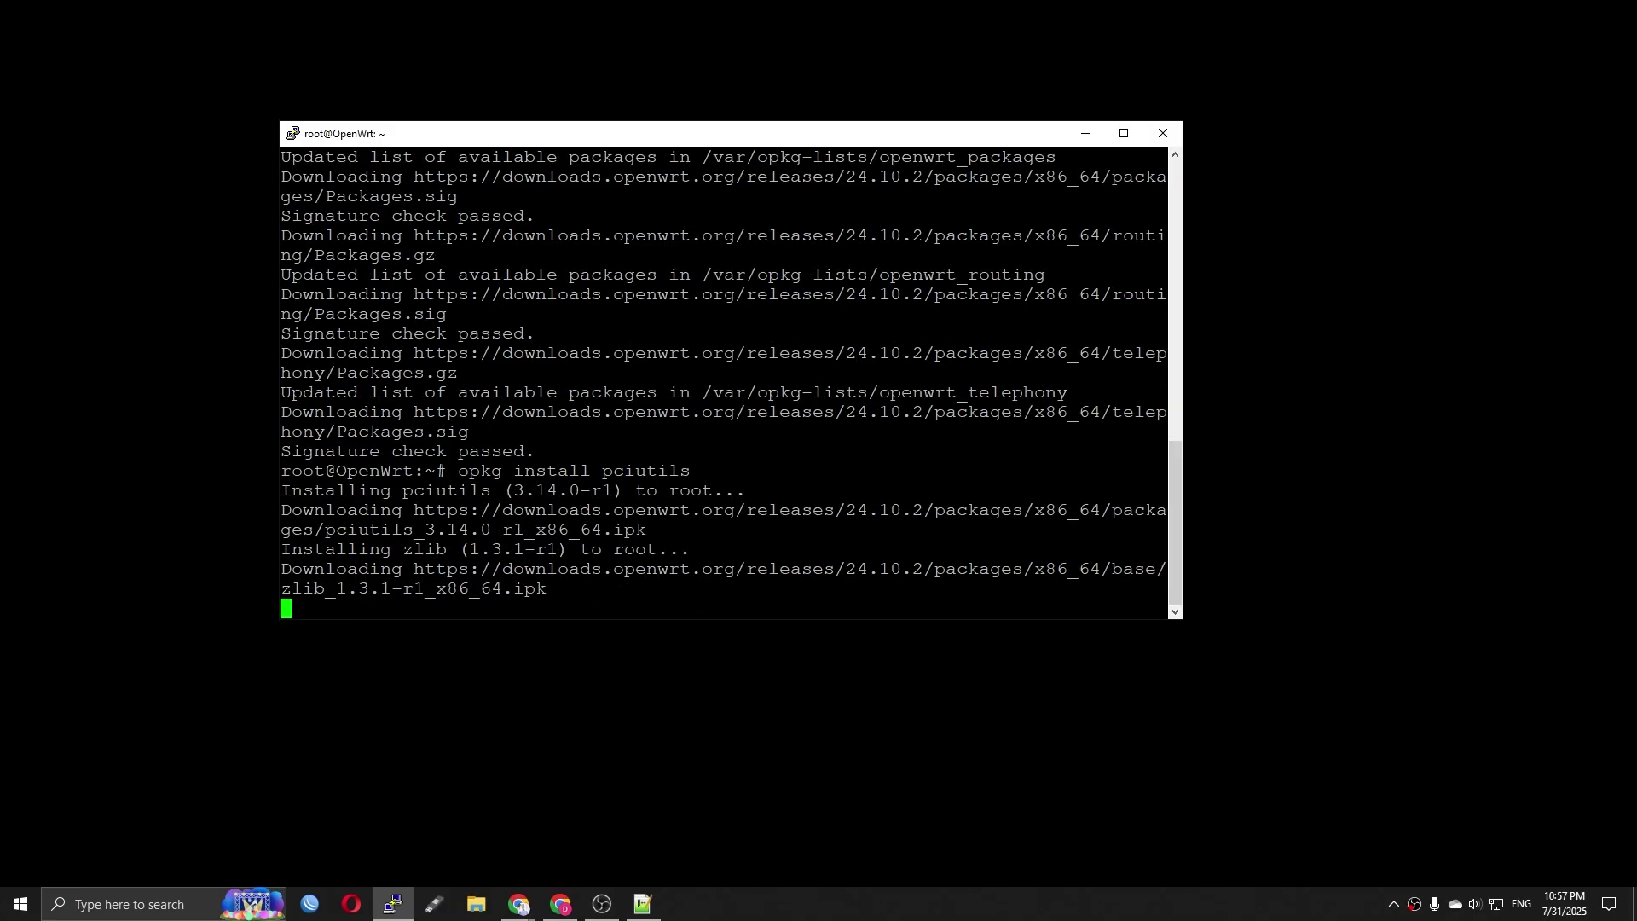
List the PCI devices and pick out the Aquantia AQC113C Ethernet controller
text(clear)
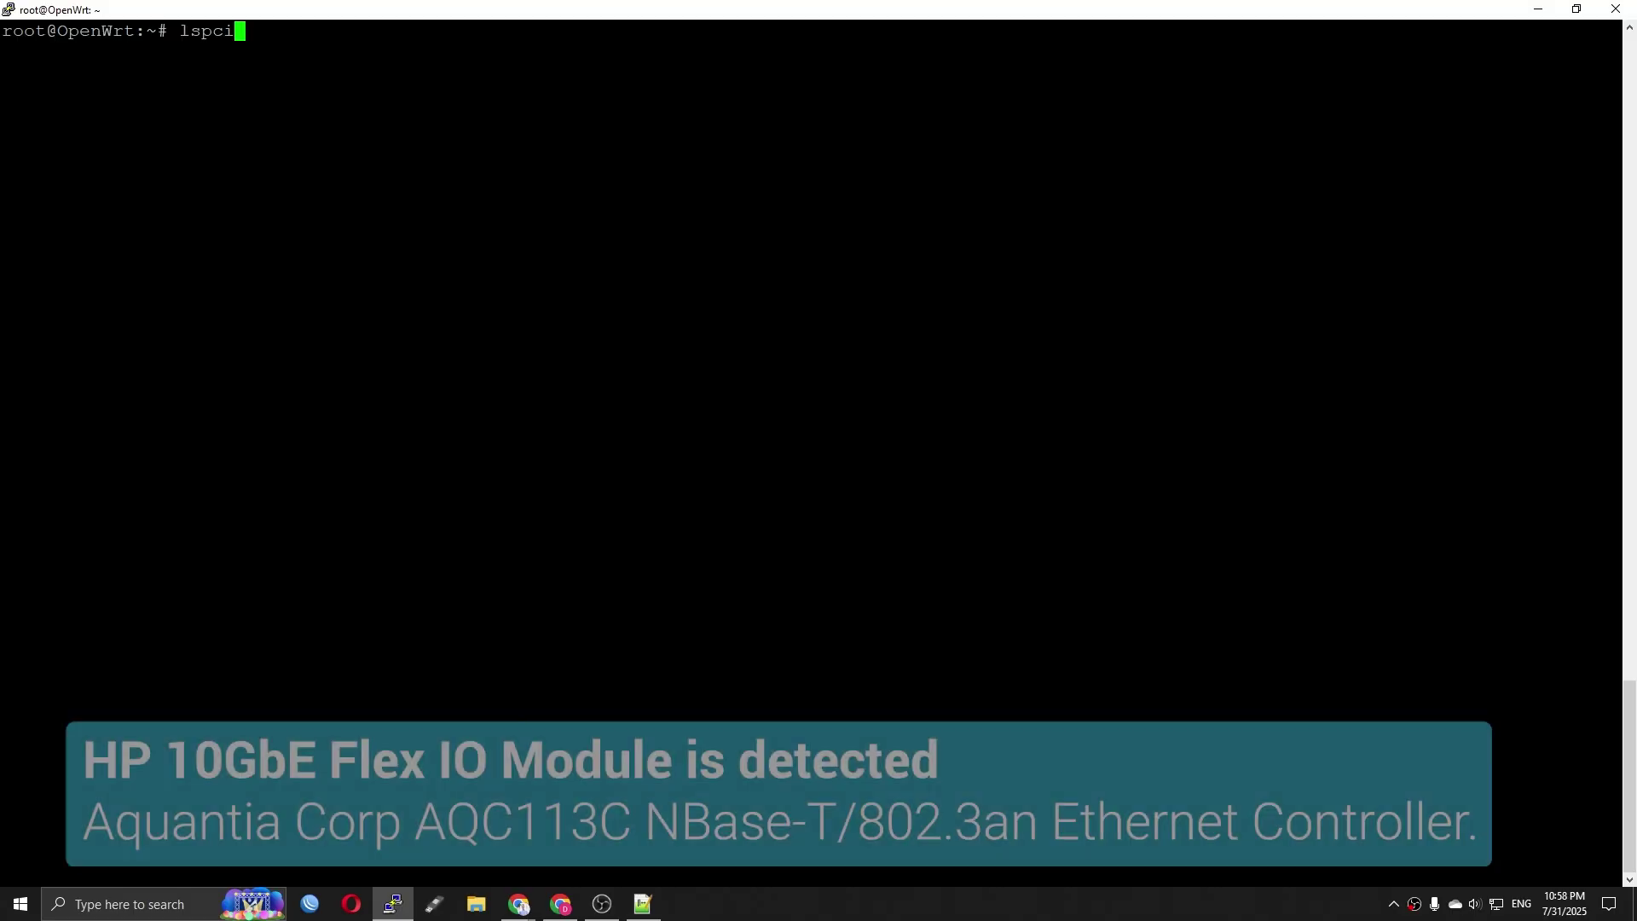
key(Return)
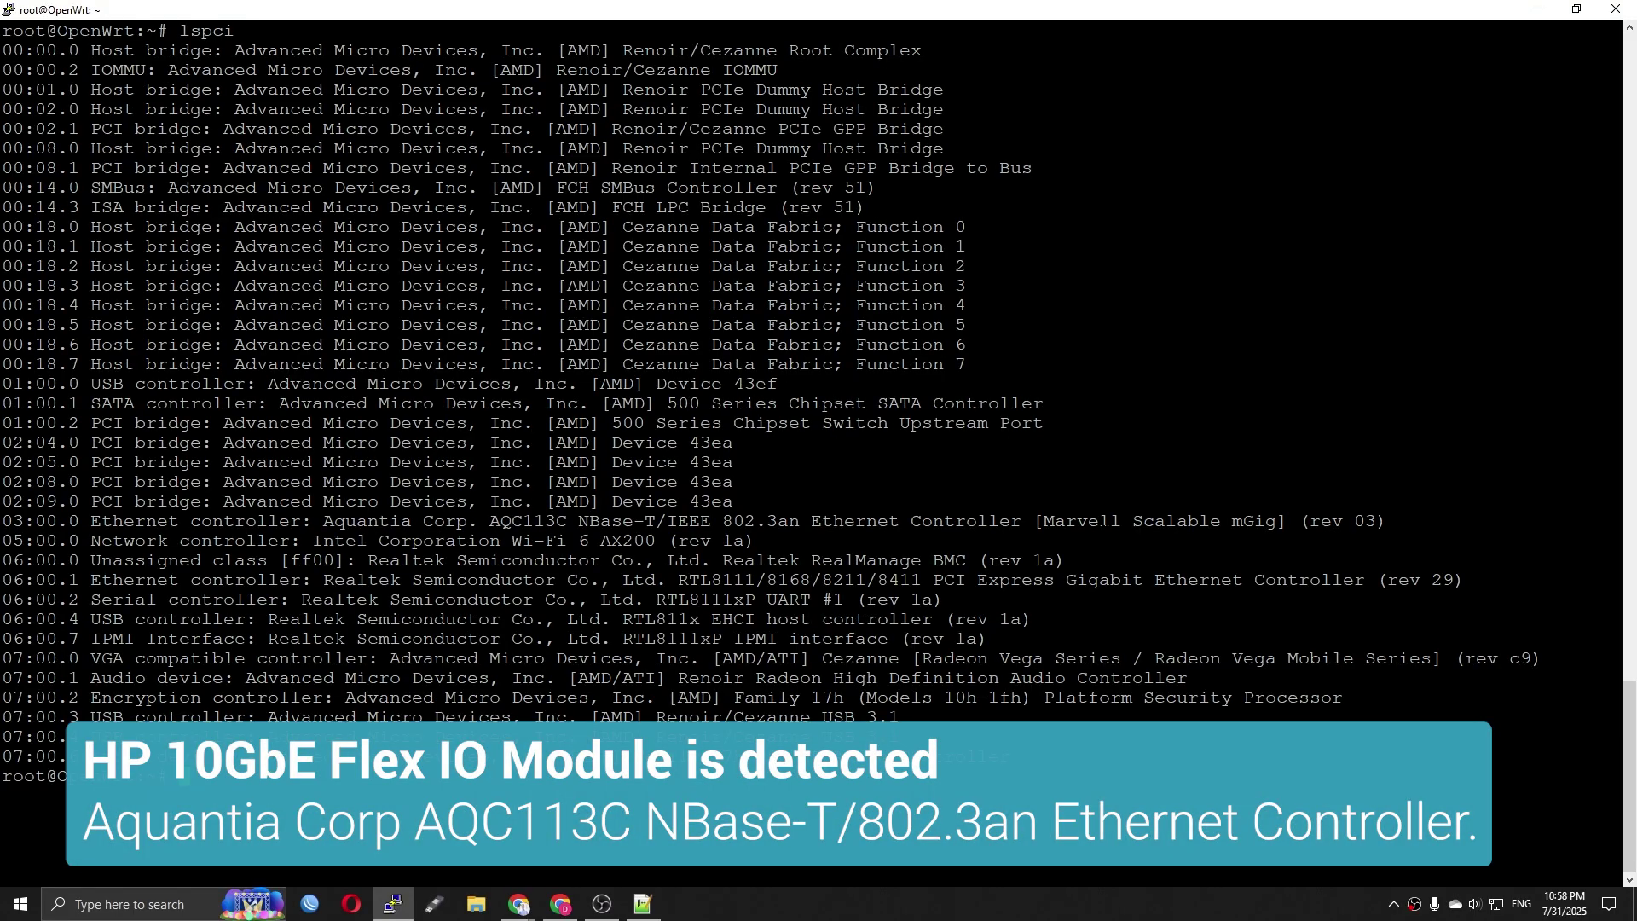
drag(1620, 521, 17, 521)
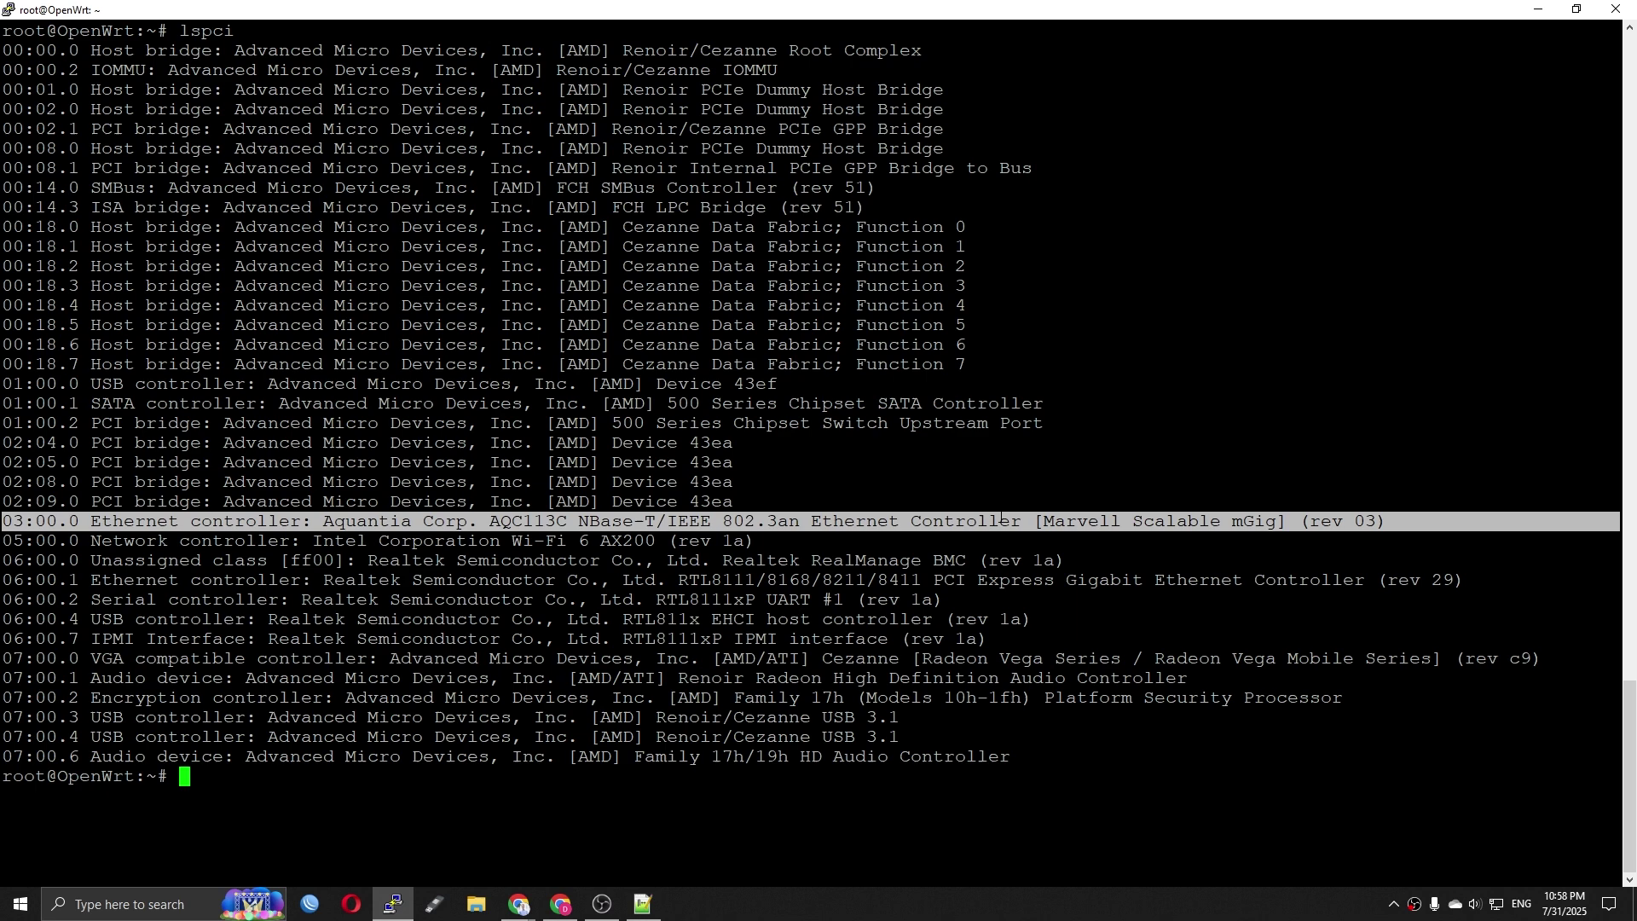
click(1106, 523)
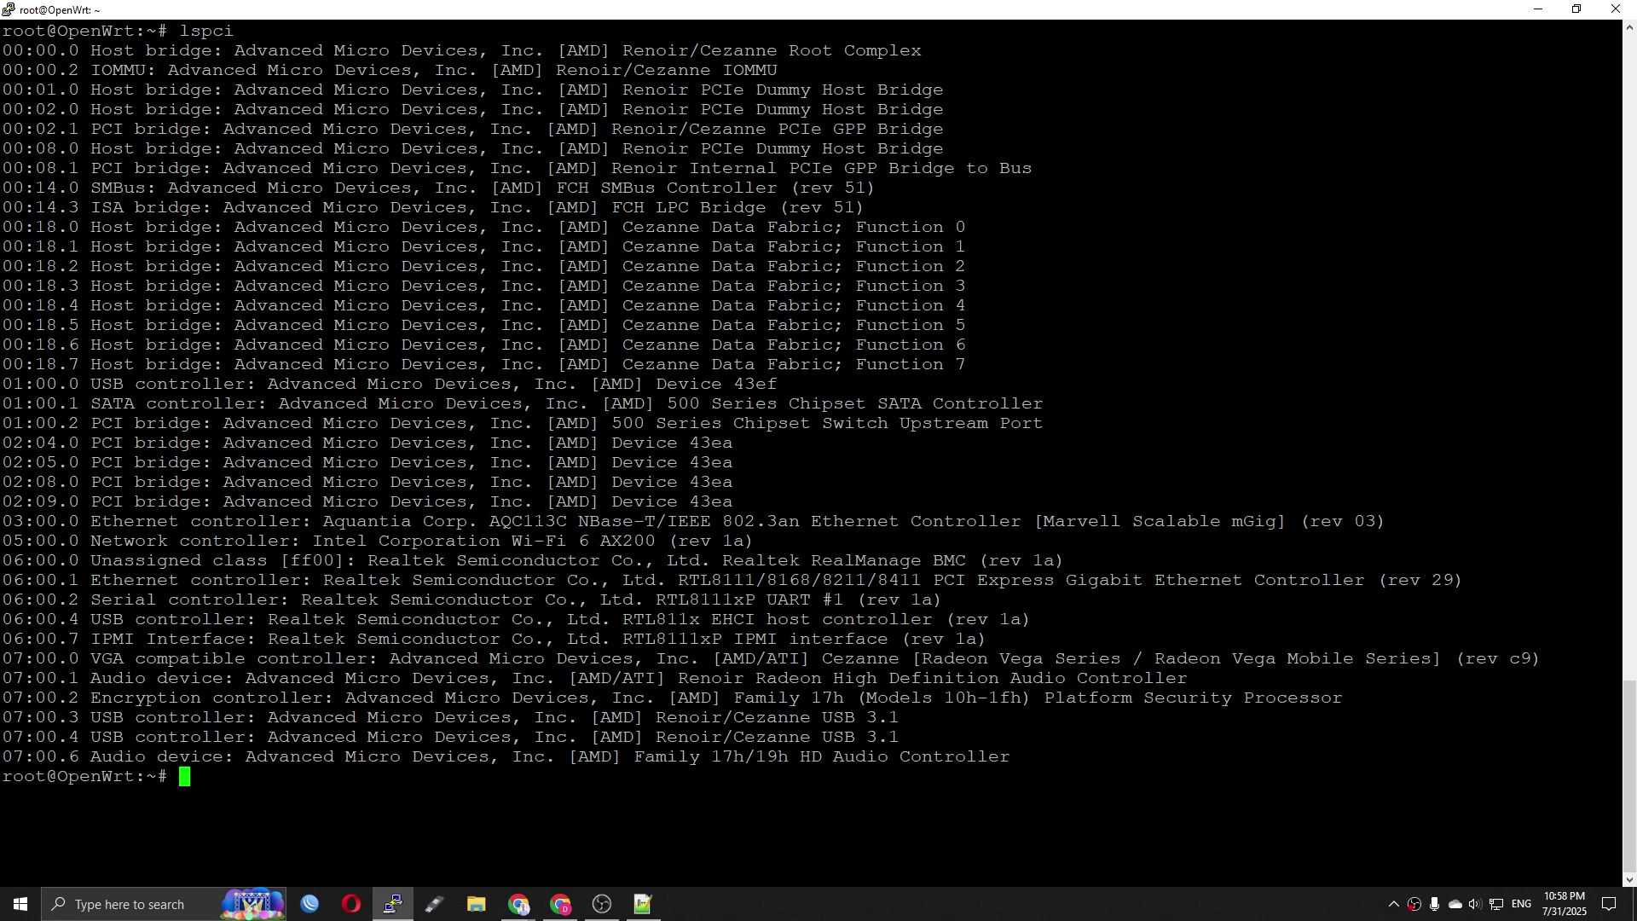
double_click(538, 522)
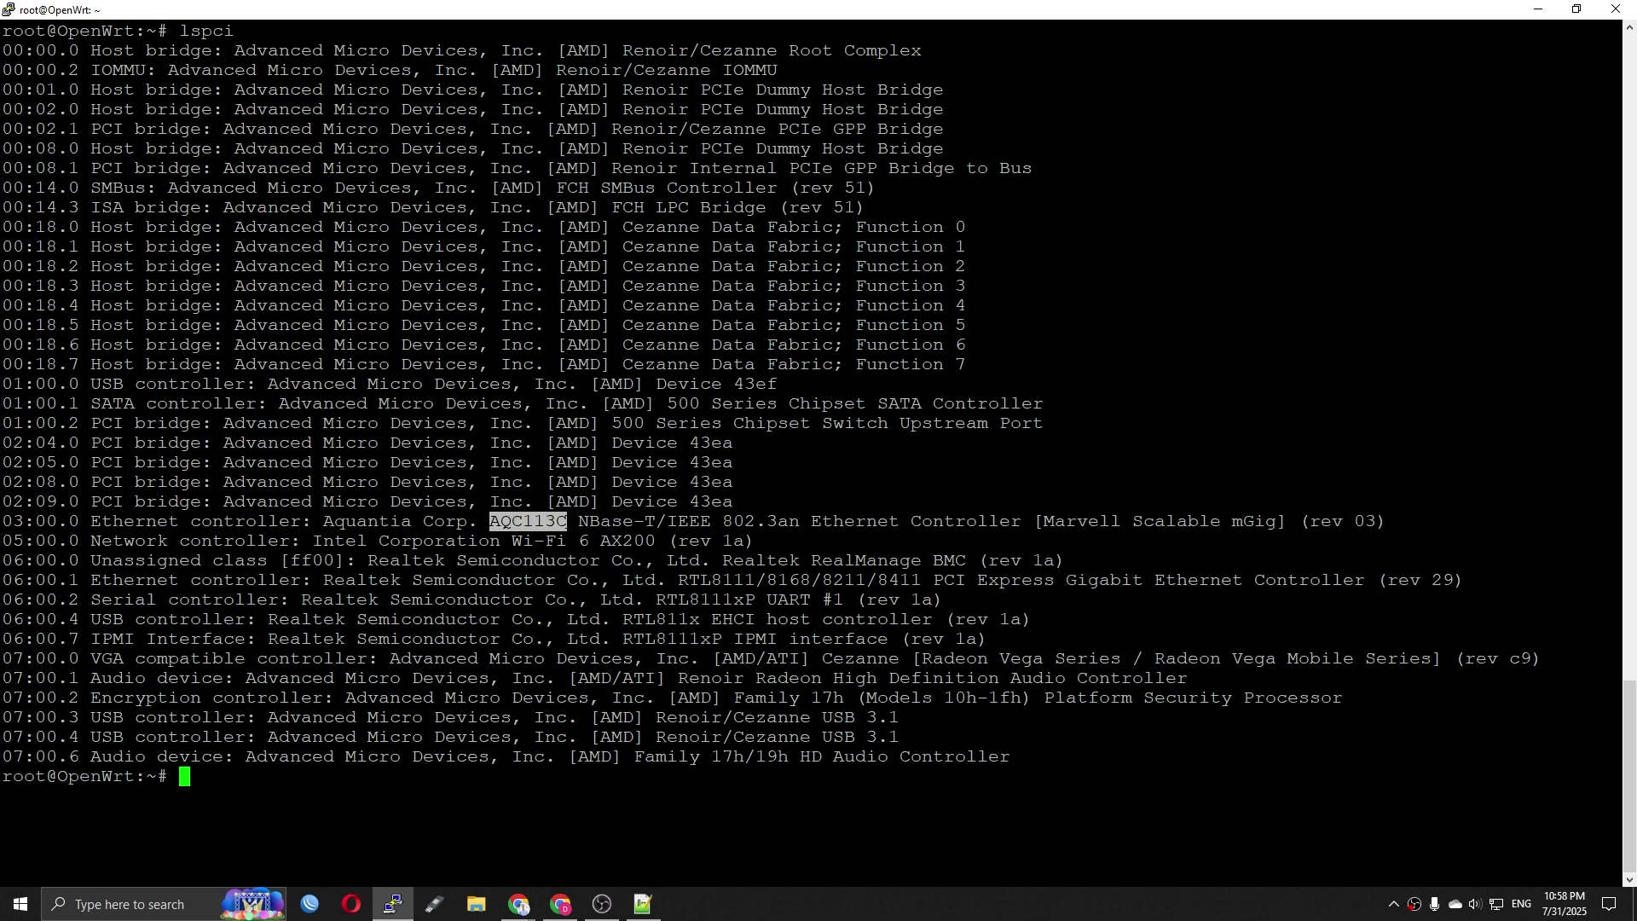
key(Return)
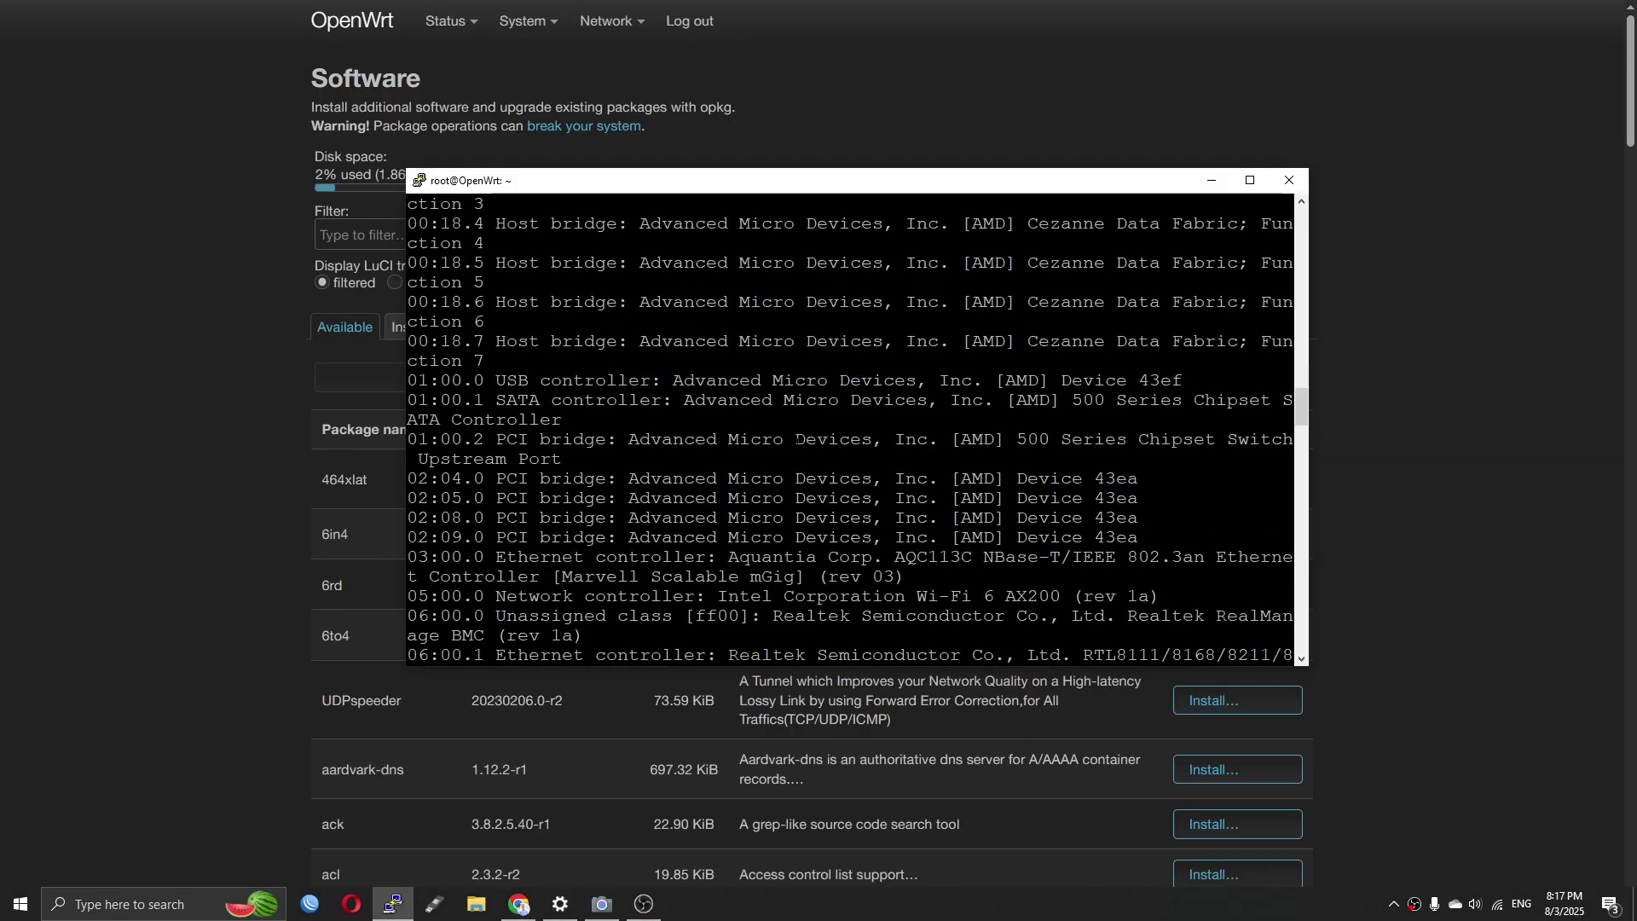
Filter packages for Aquantia and install kmod-atlantic with its dependencies
double_click(772, 557)
click(202, 432)
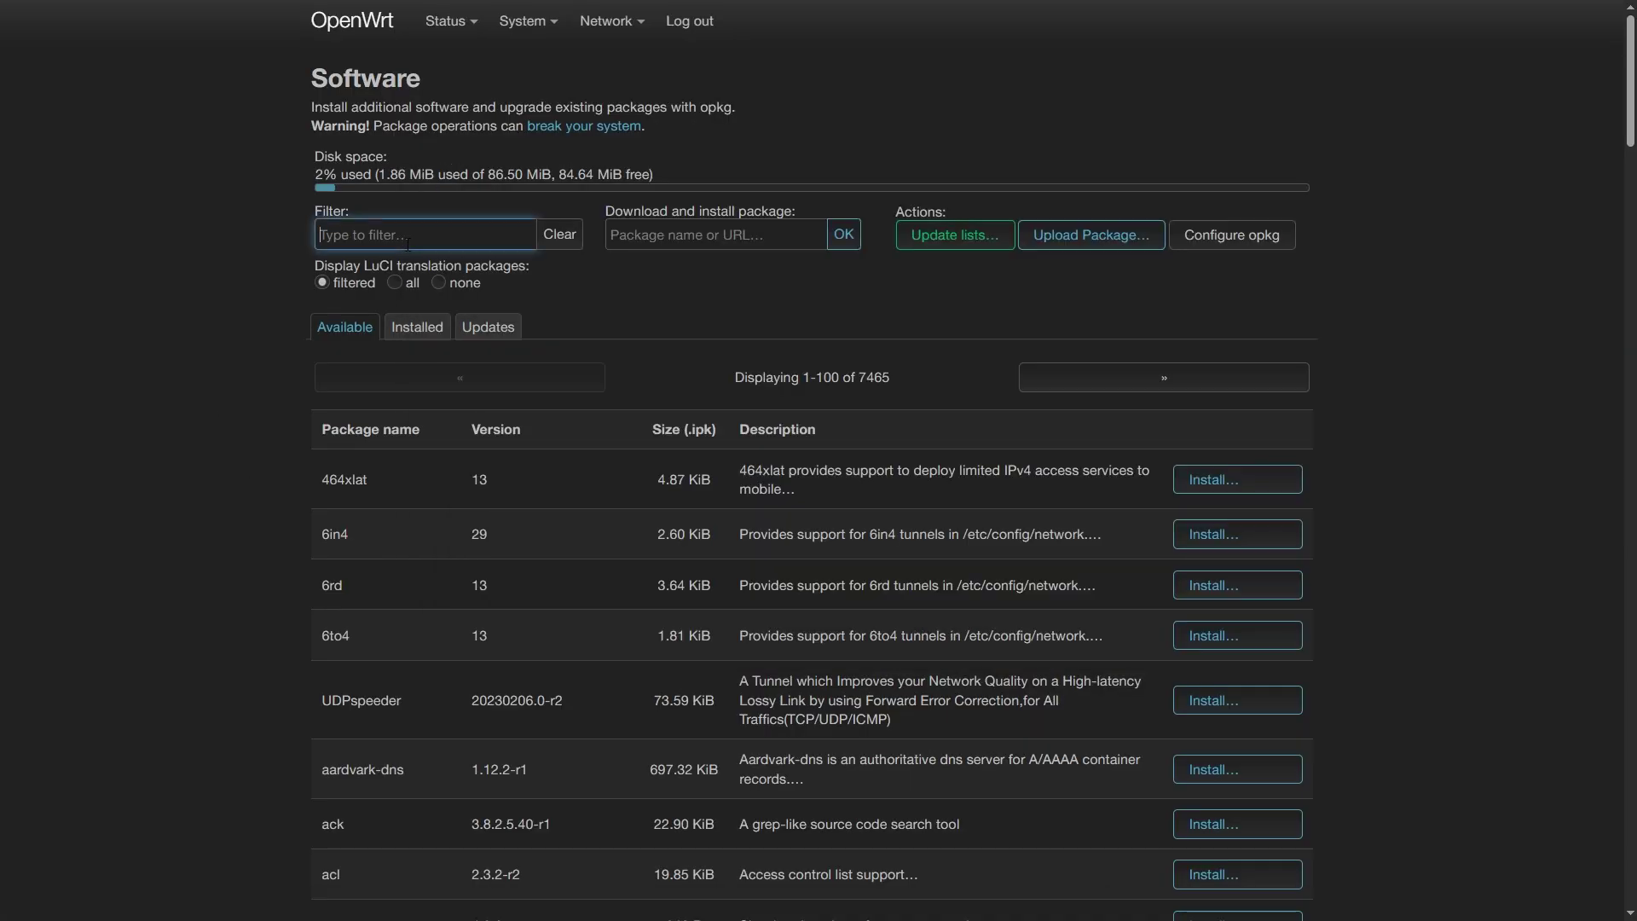
click(408, 244)
text(Aquantia)
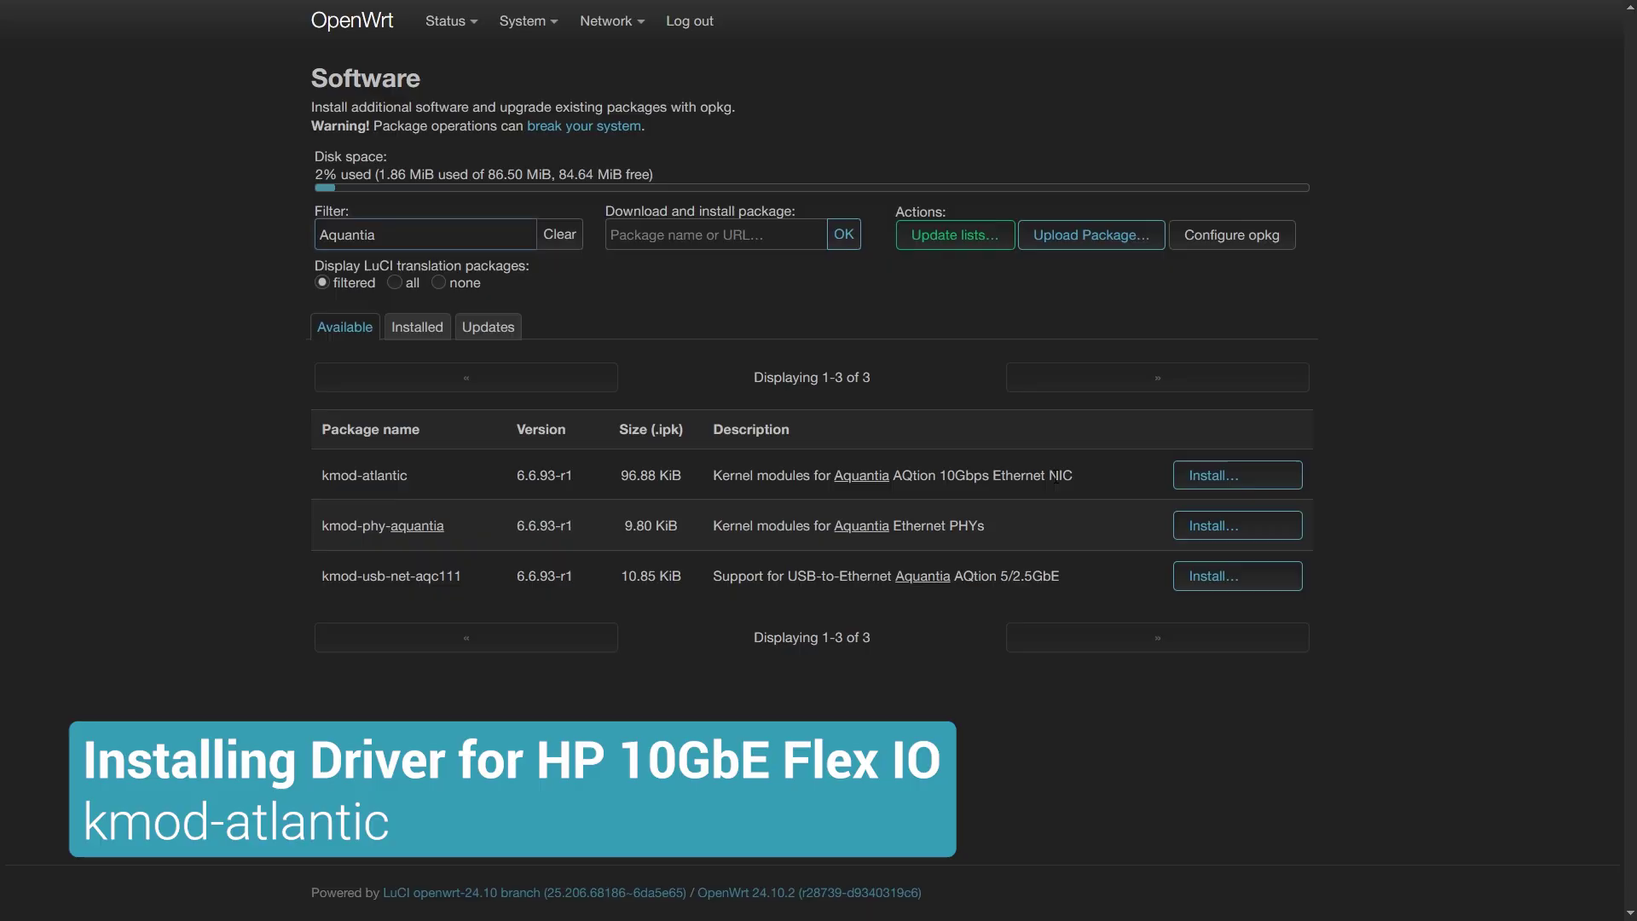
drag(1076, 476, 713, 478)
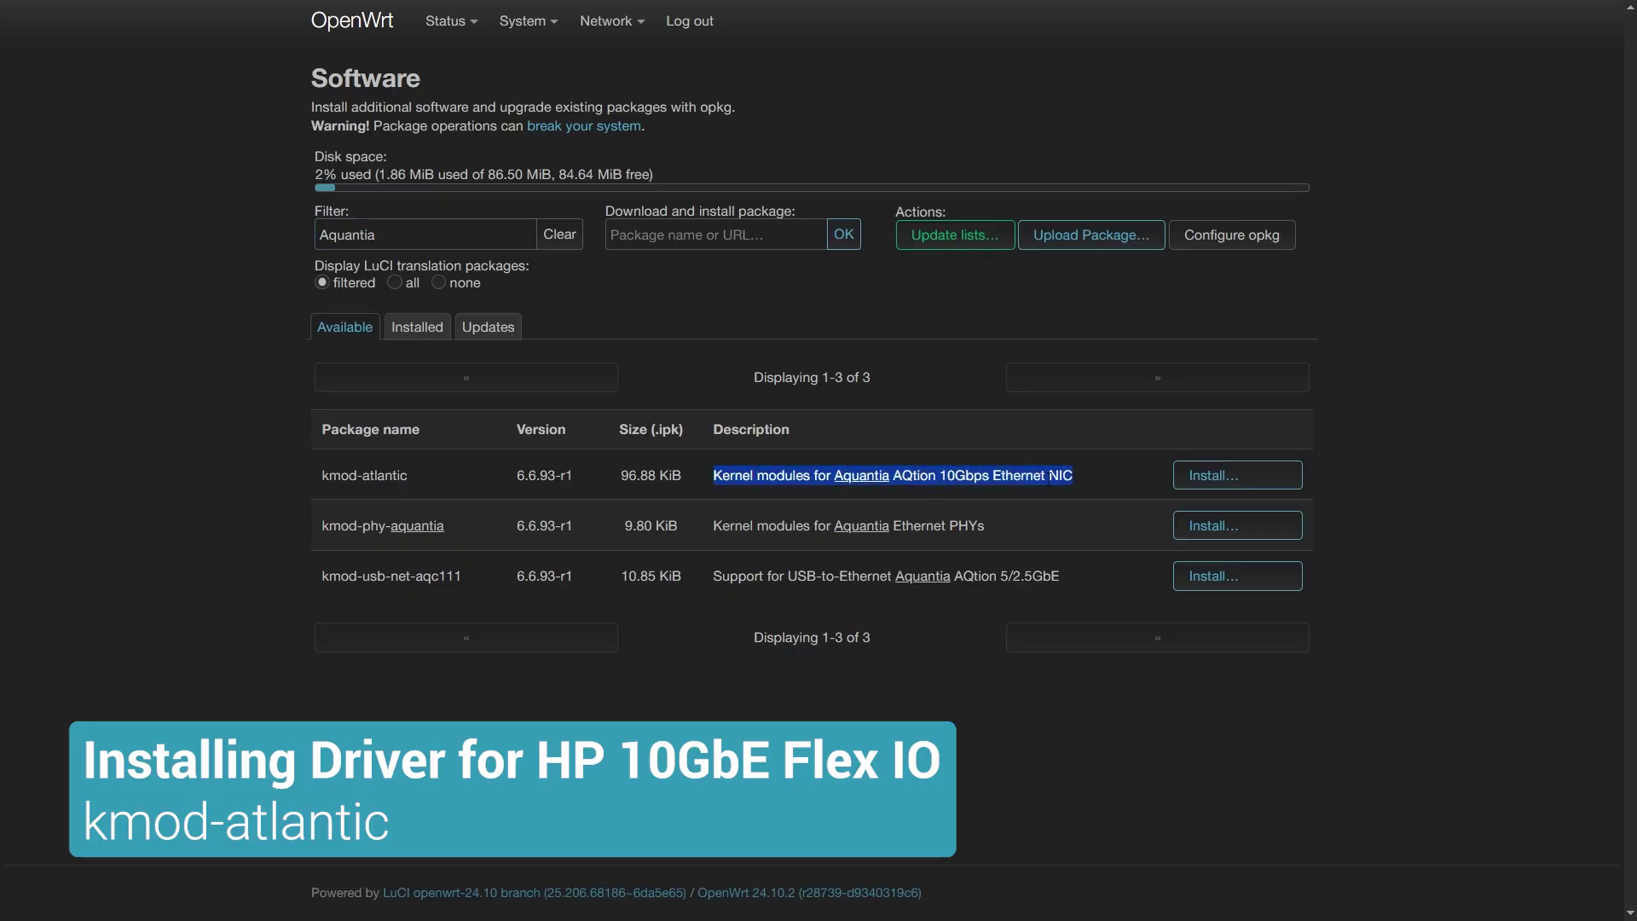
click(1049, 478)
click(1237, 475)
click(1092, 751)
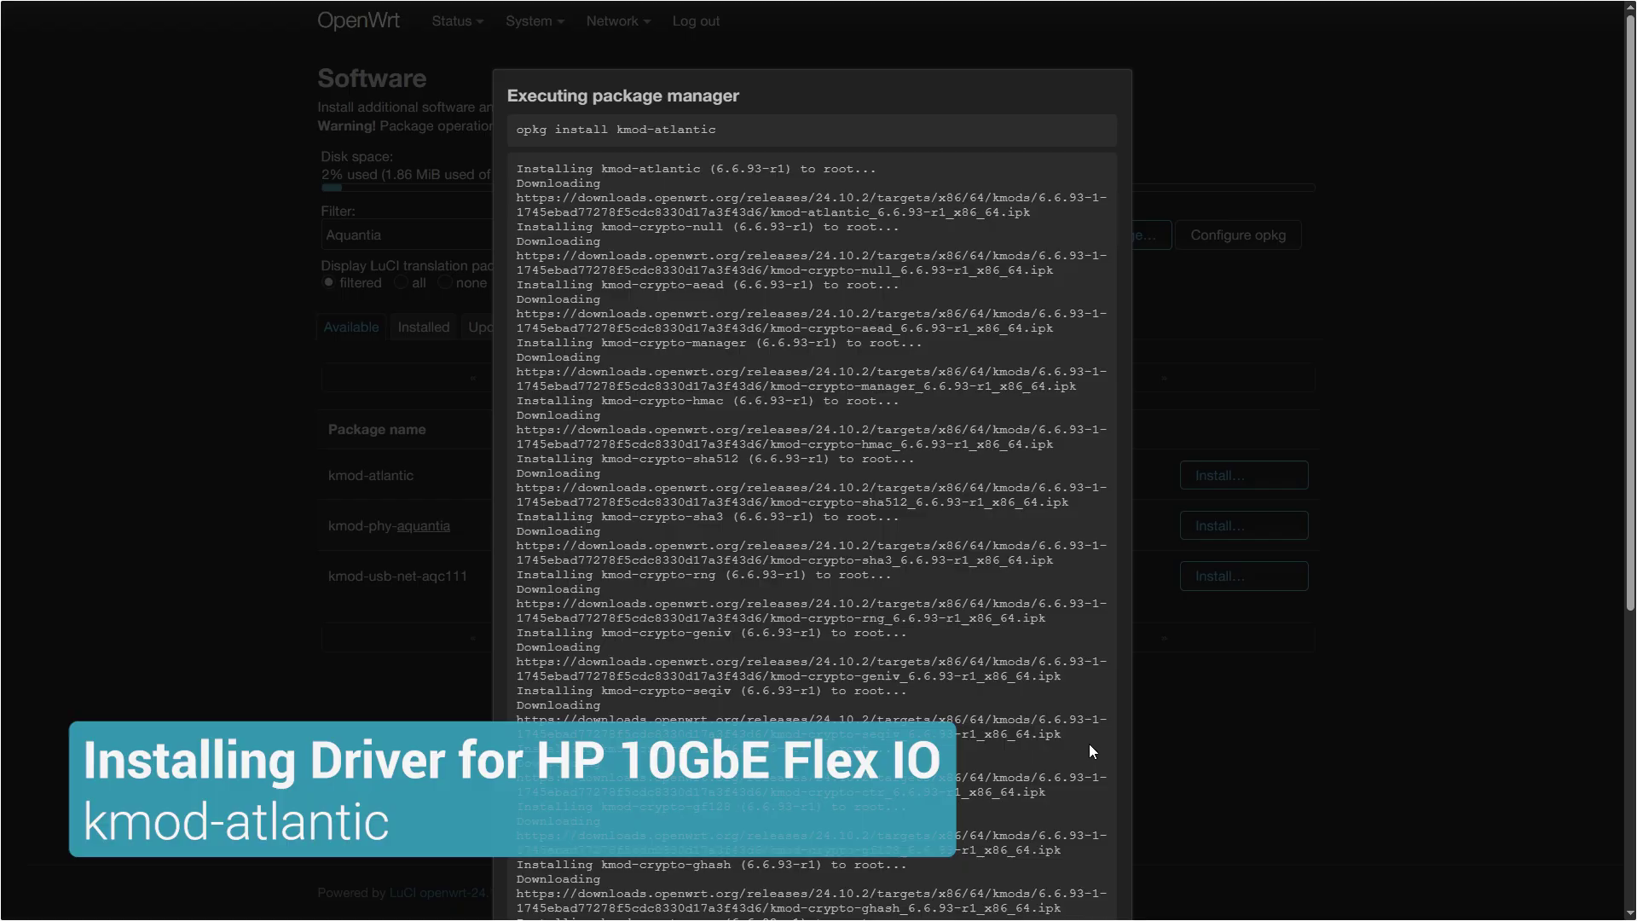
click(538, 821)
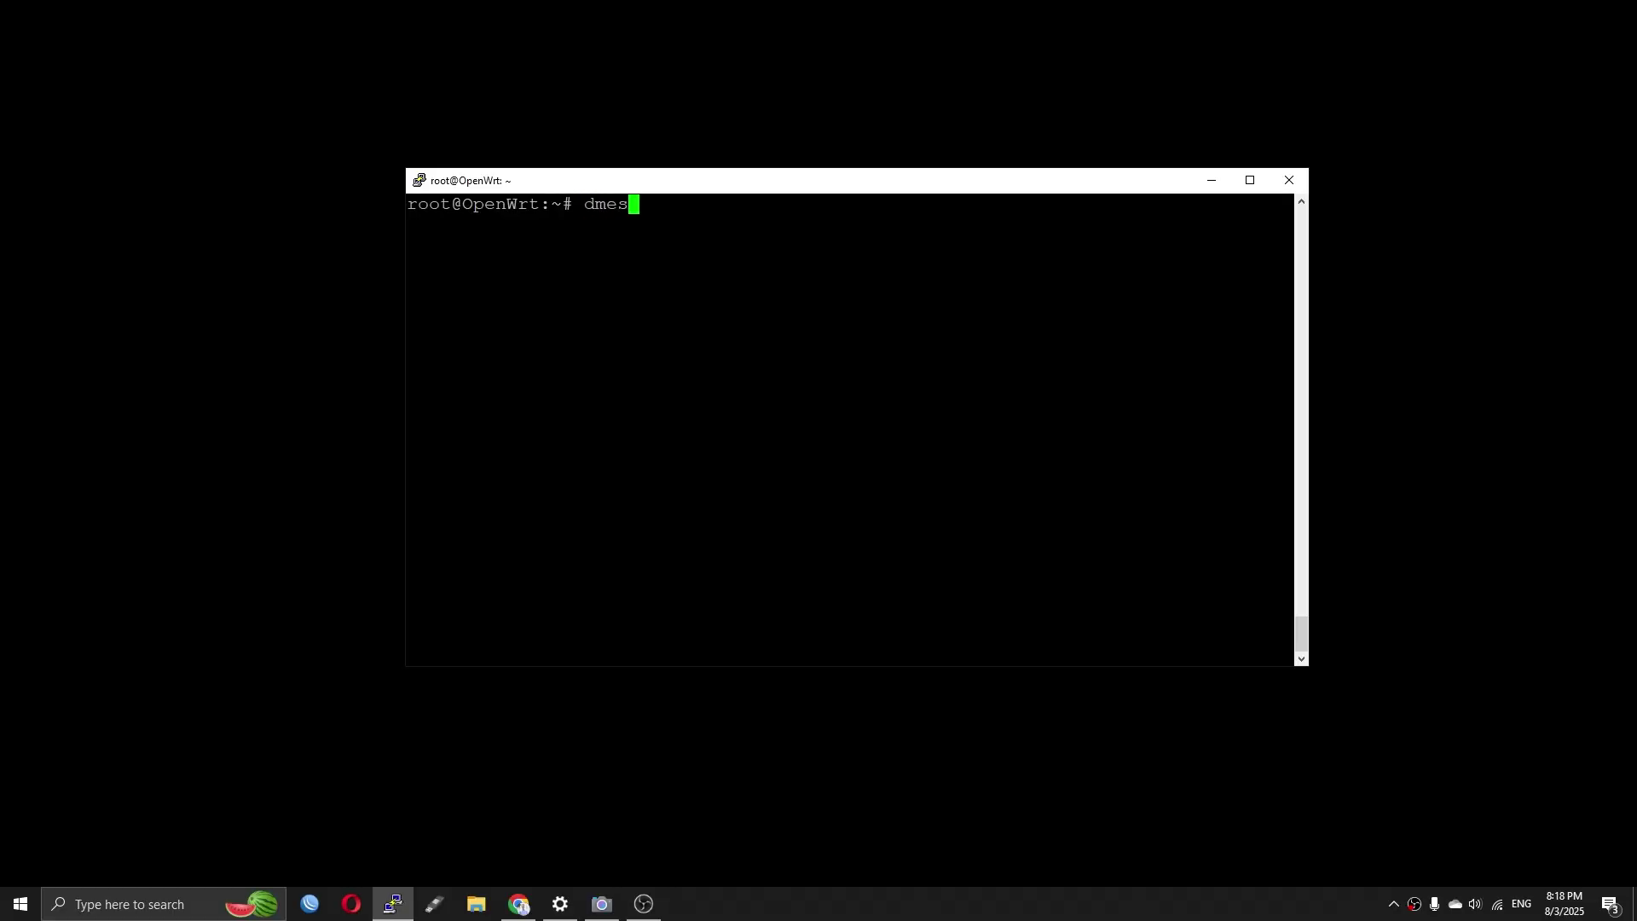
Run dmesg and mark the atlantic driver lines in the kernel log
text(g)
key(Return)
key(shift+Page_Up)
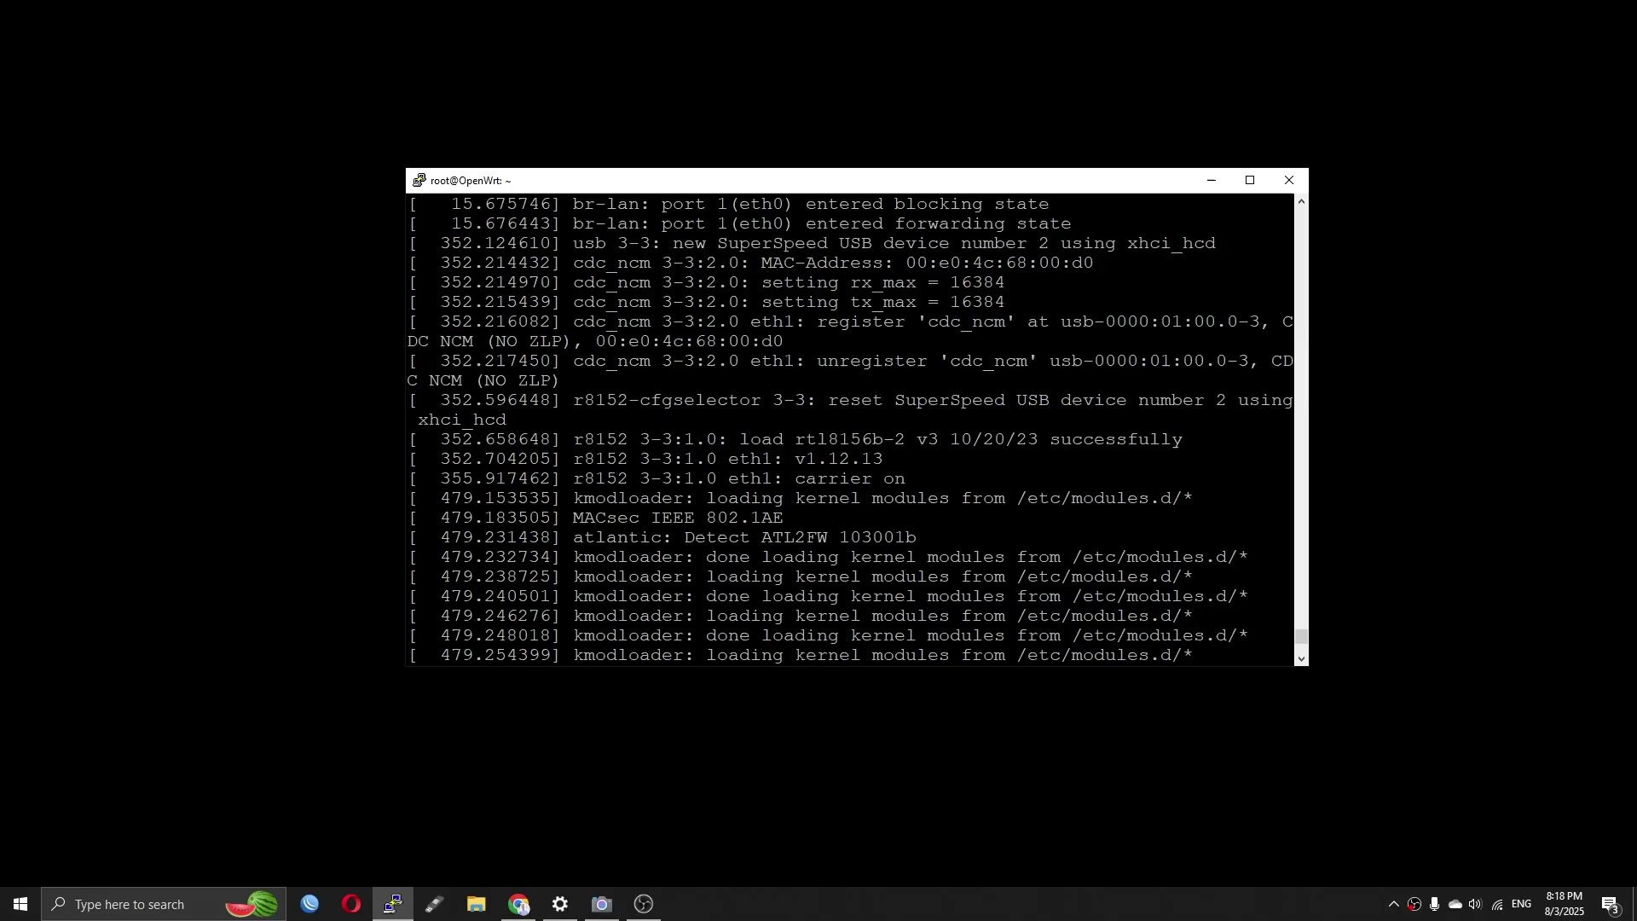
drag(468, 440, 1193, 657)
Clear the terminal and run ip link, showing the new eth2 interface
key(ctrl+l)
text(ip link)
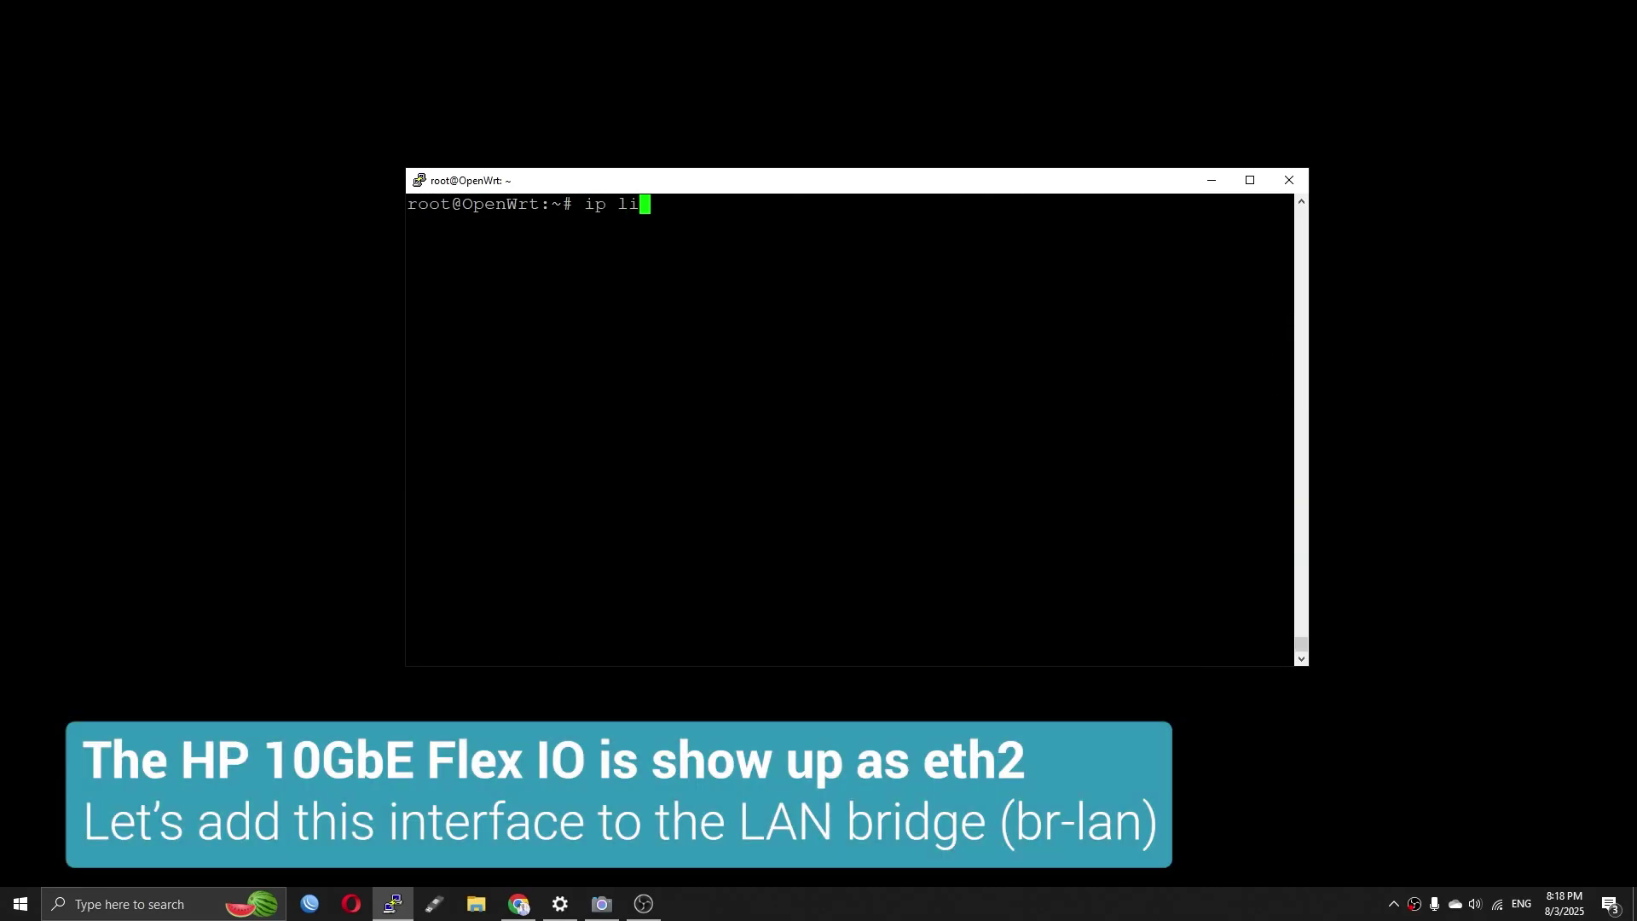
key(Return)
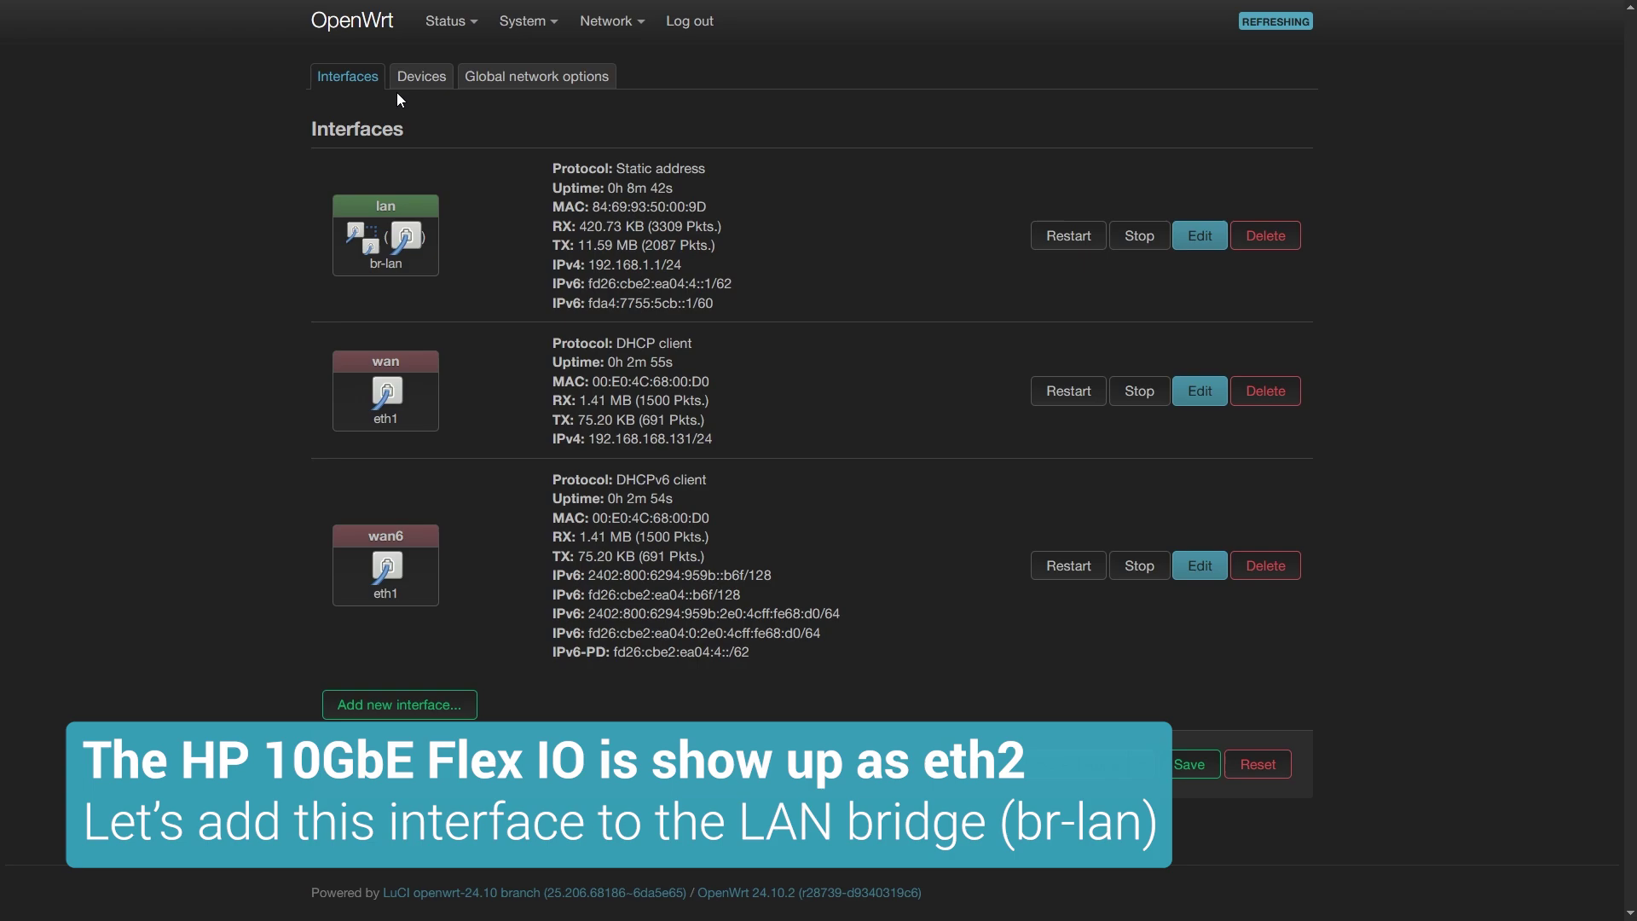
Check eth2 in LuCI's Devices list and the PC Ethernet details showing 2.5 Gbps
click(436, 81)
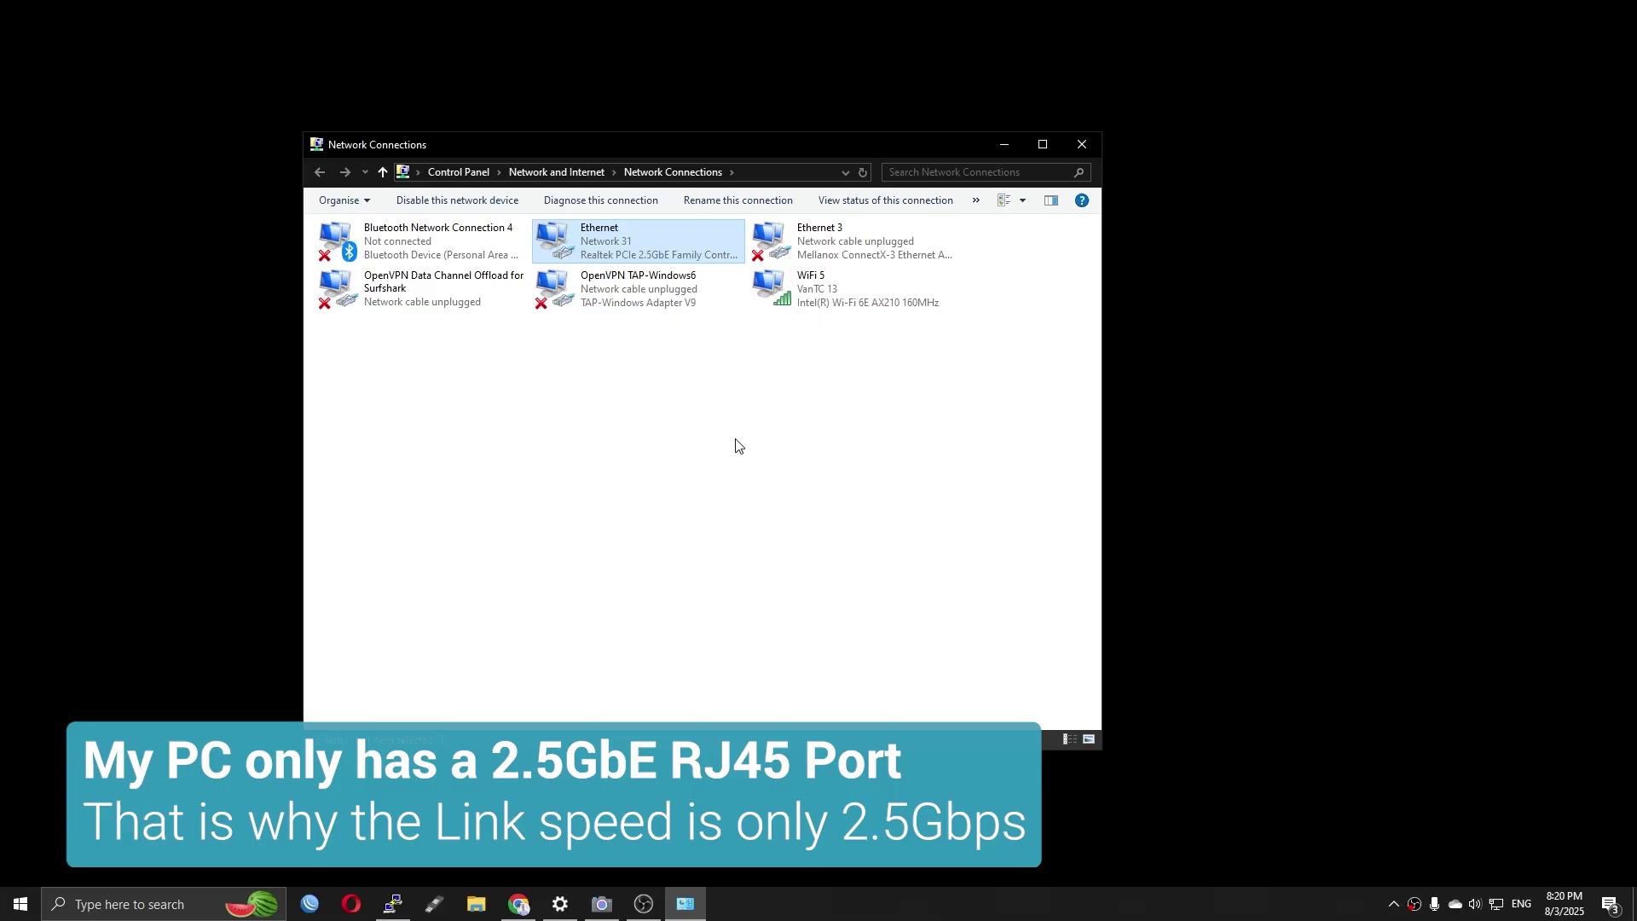
click(767, 427)
double_click(625, 226)
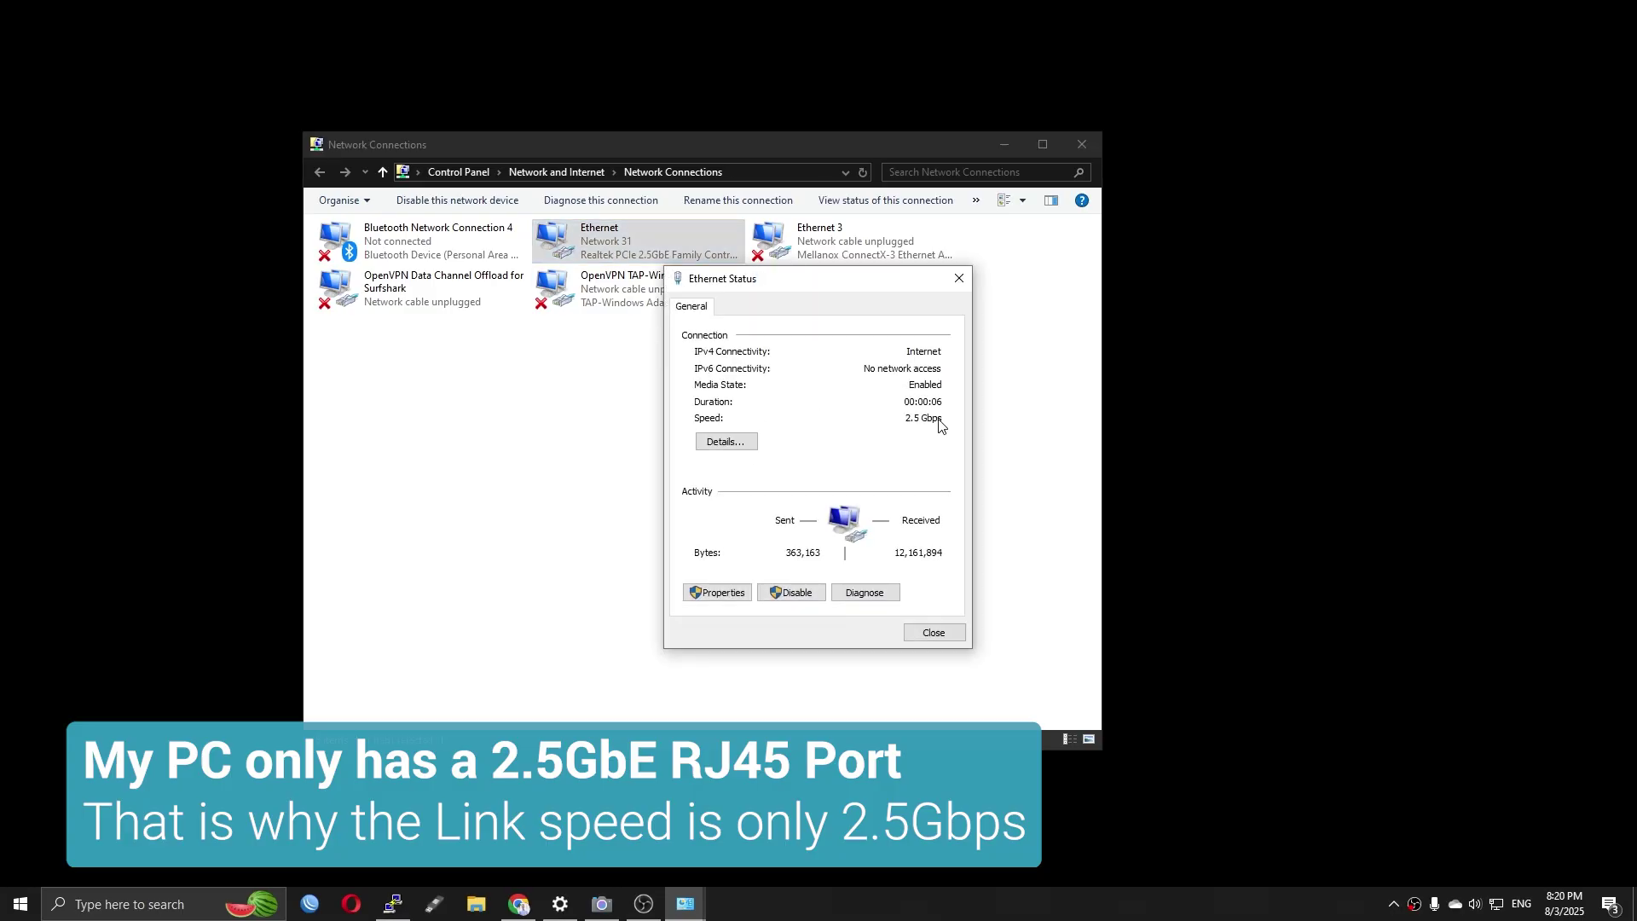
click(727, 442)
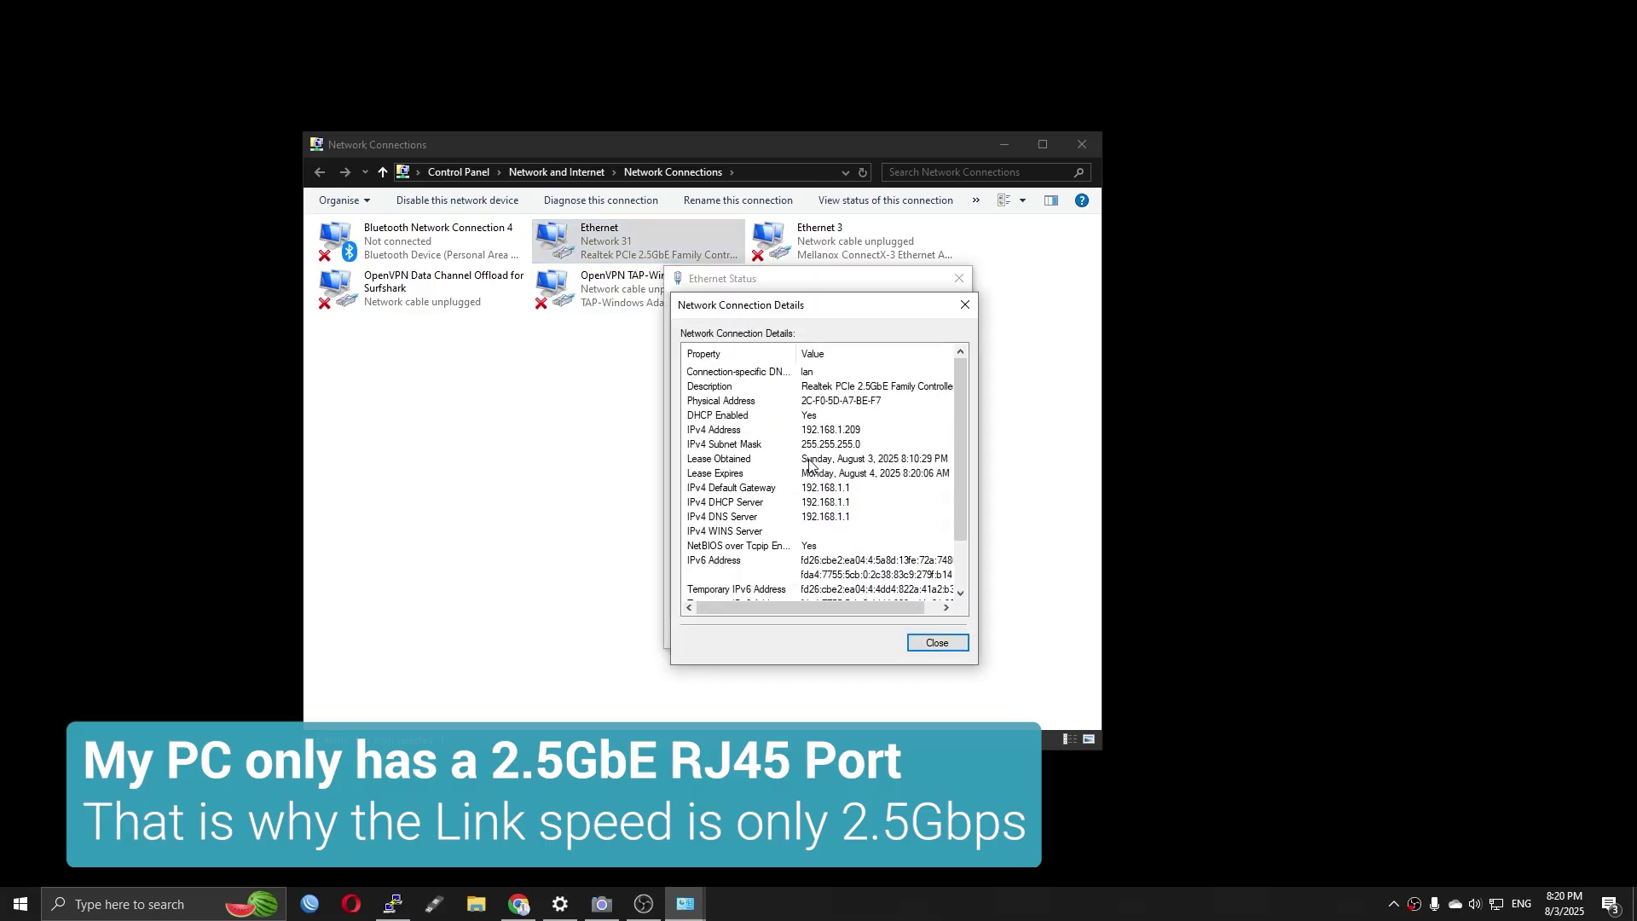
click(955, 650)
Filter for iperf3, install it with dependencies, and enter iperf3 -s on the router
click(935, 629)
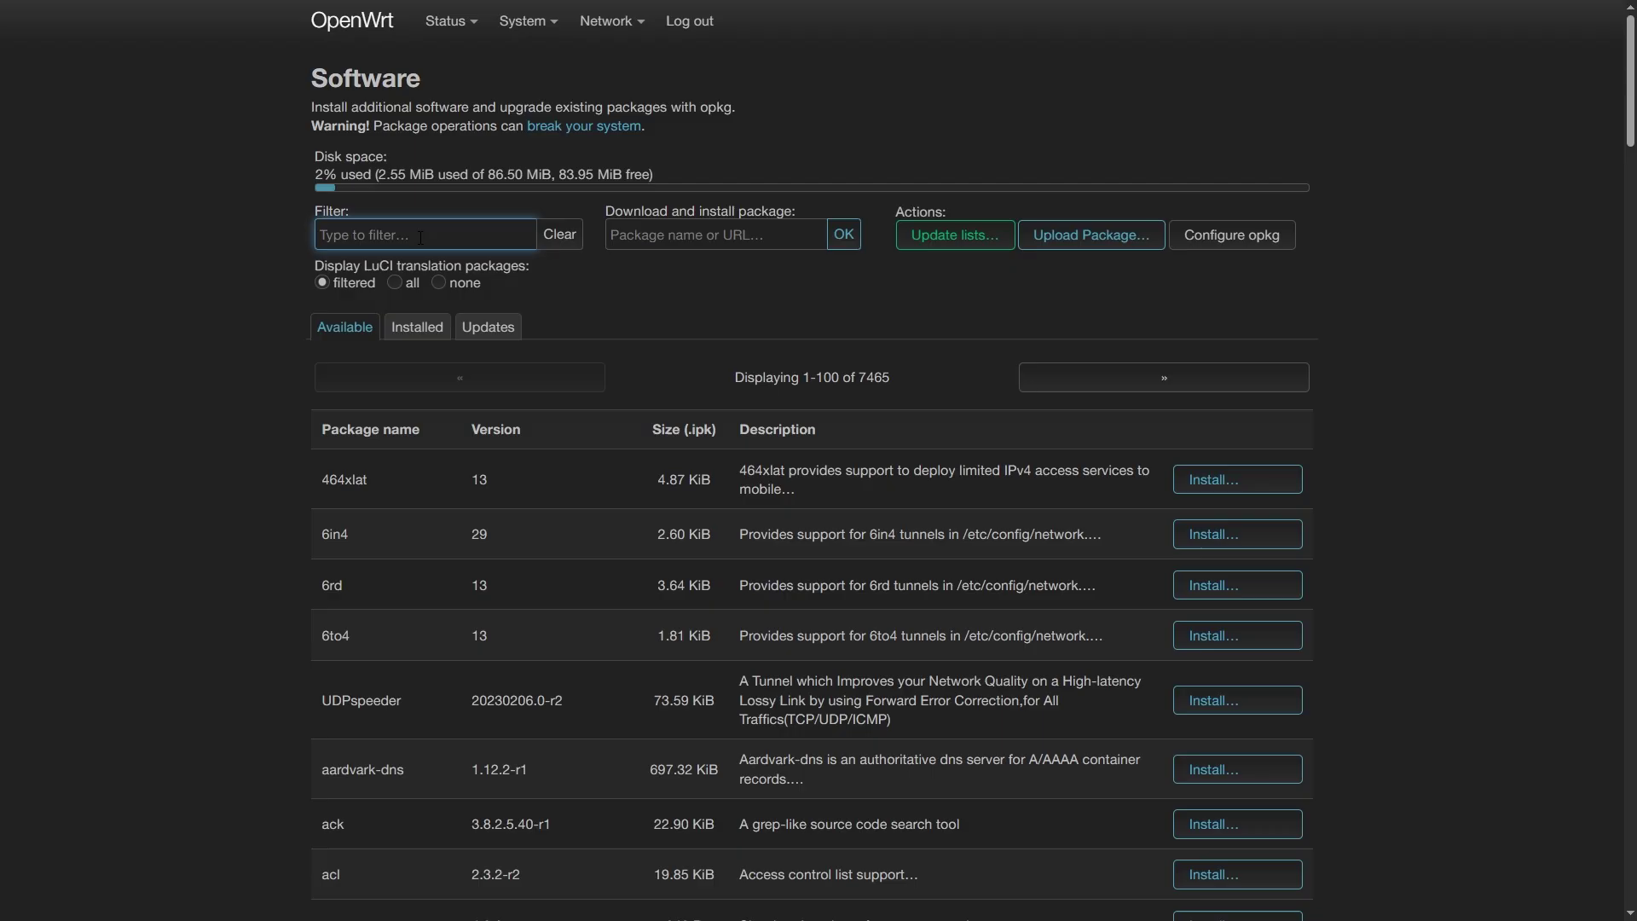
click(420, 237)
text(iperf3)
click(1175, 478)
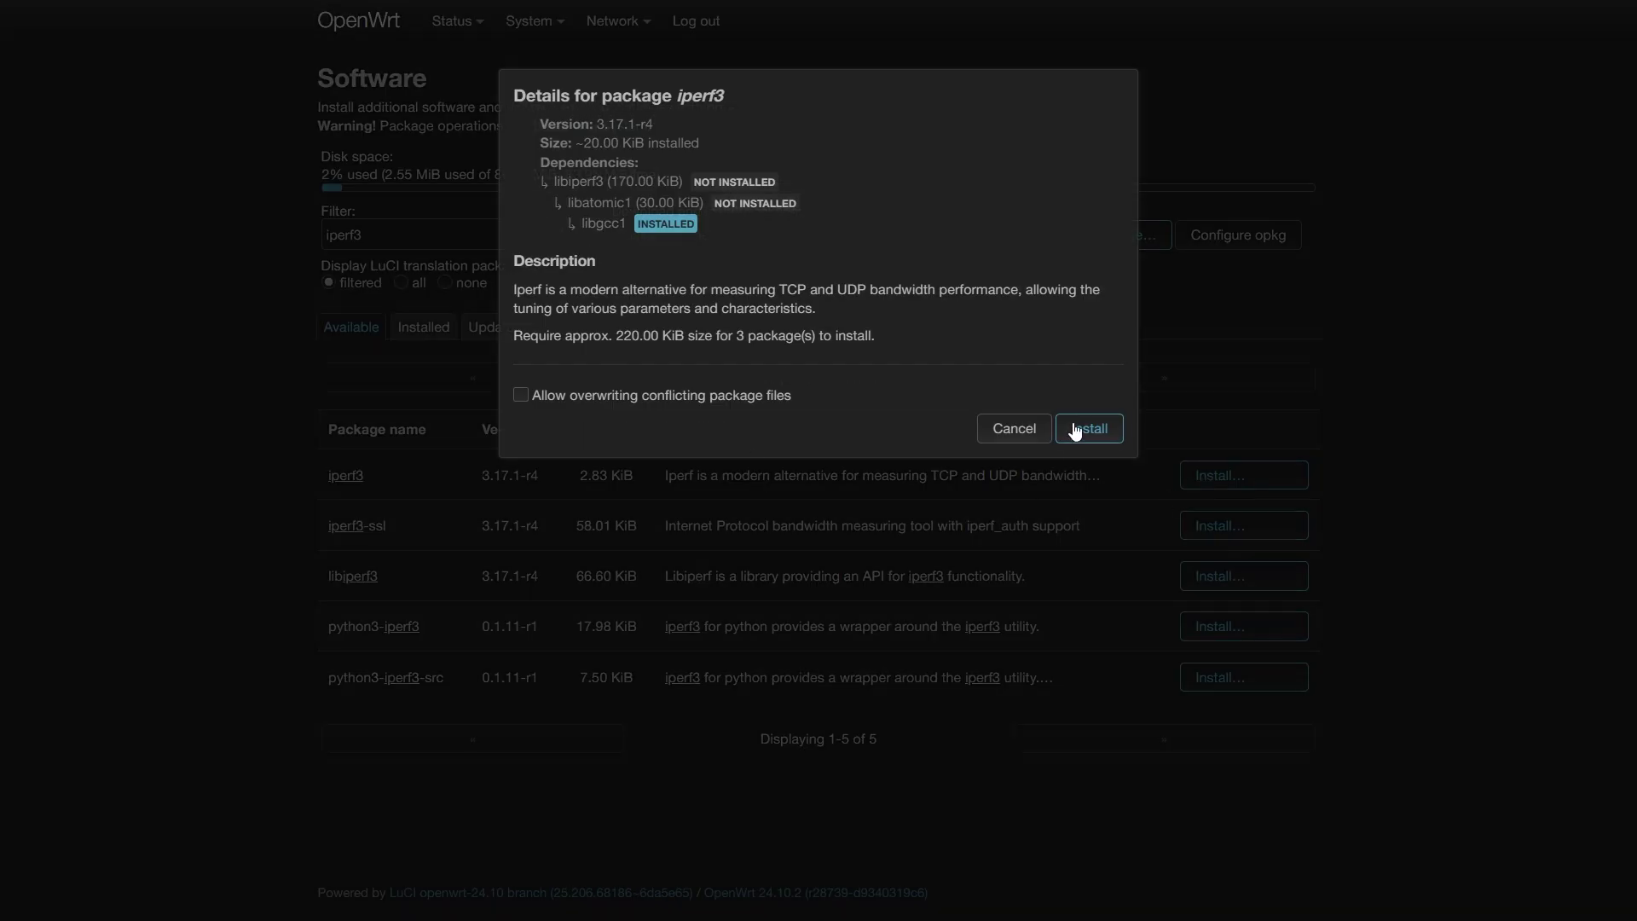
click(1075, 428)
text(iperf3 -s)
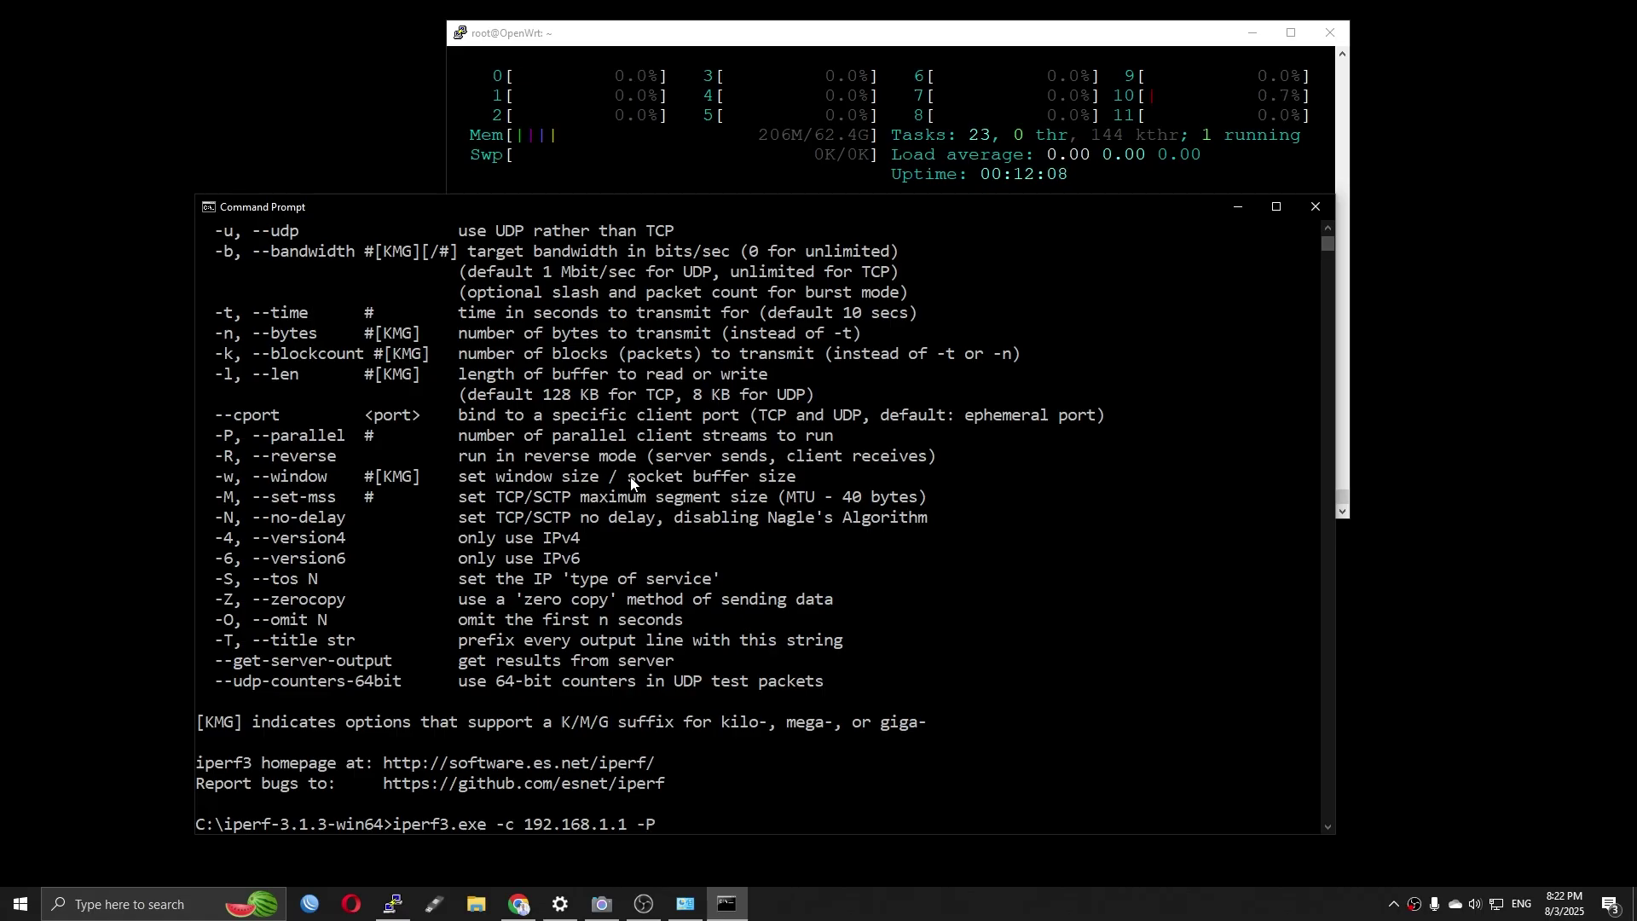
Run the iperf3 throughput test against 192.168.1.1, reaching 2.37 Gbits/sec
key(Return)
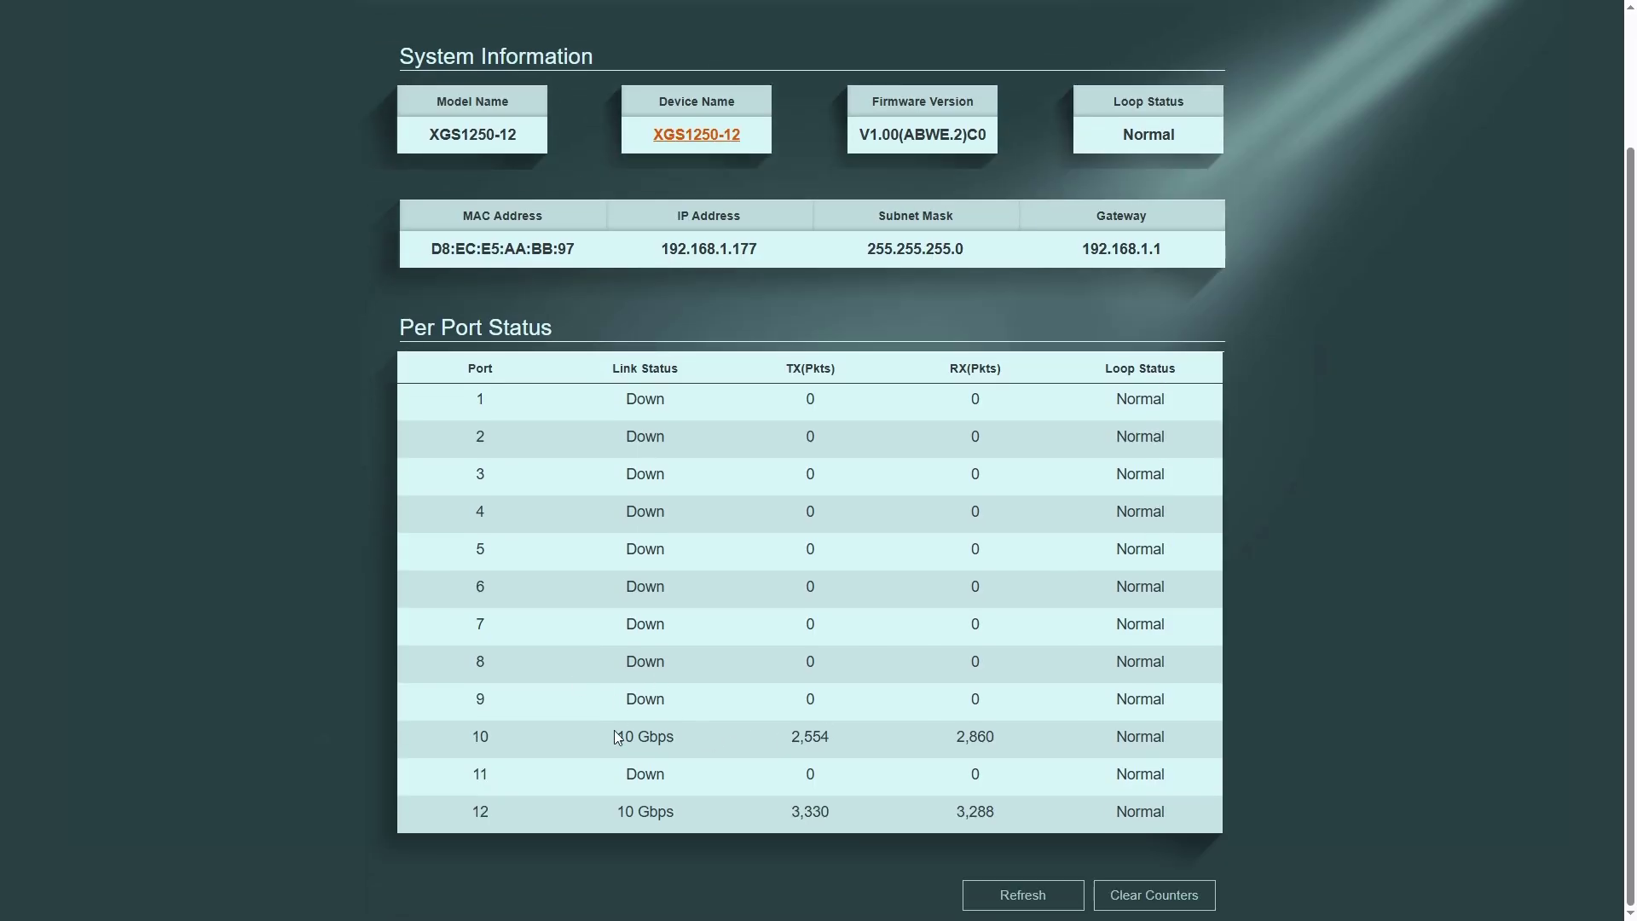
drag(619, 734, 641, 735)
click(682, 734)
scroll(713, 734, up, 2)
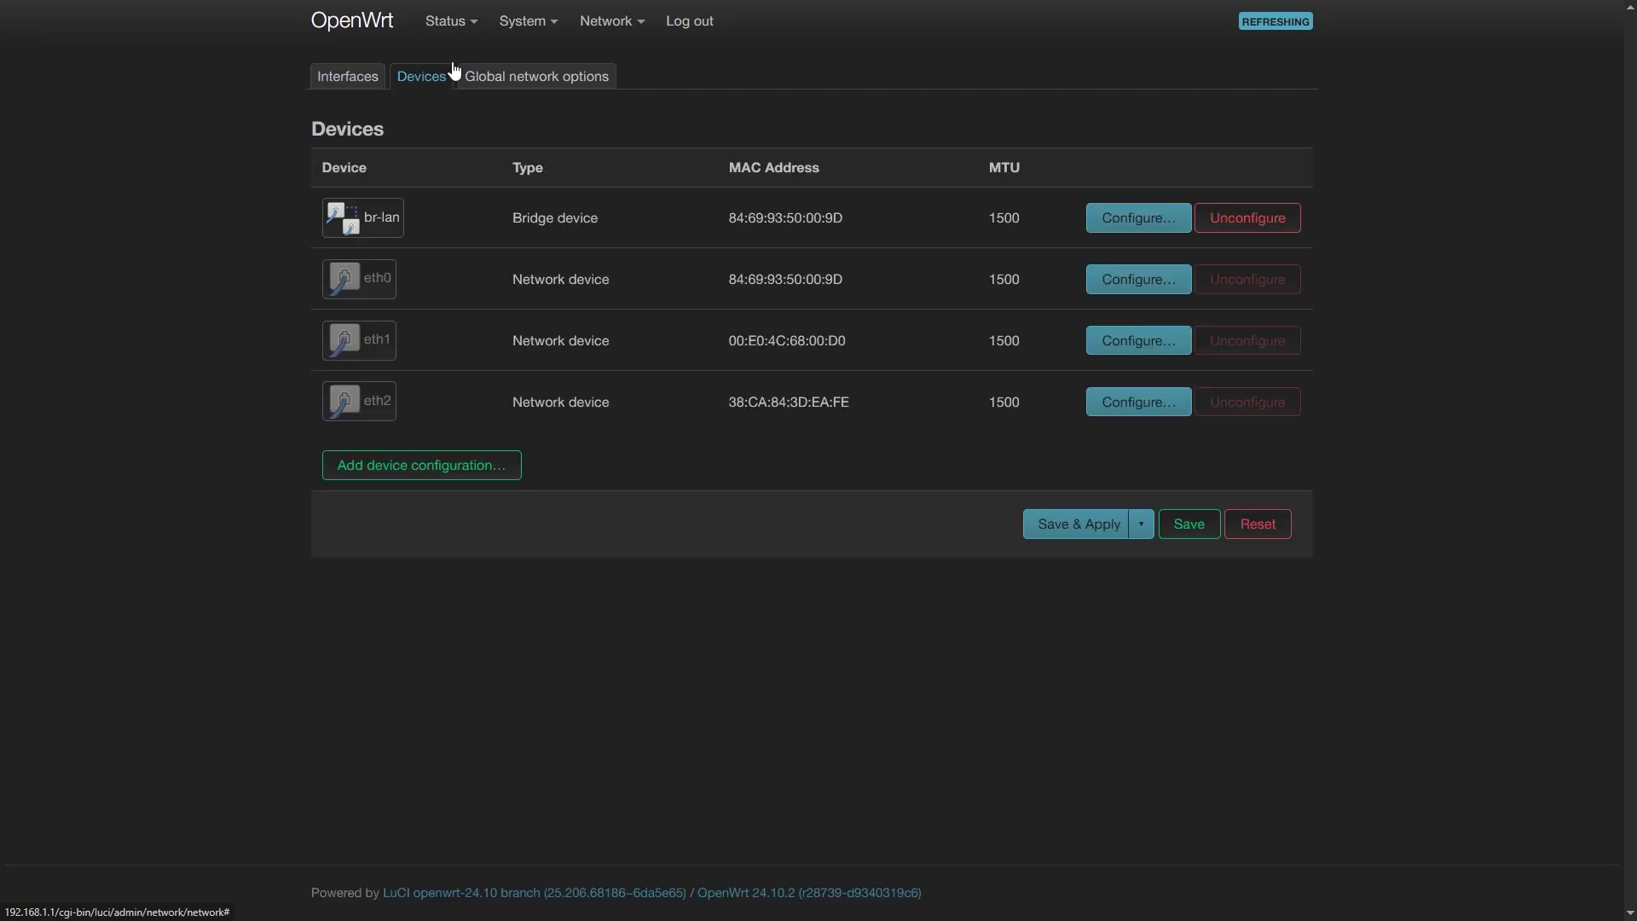
Bring up the Global network options under Network > Interfaces in LuCI
click(466, 75)
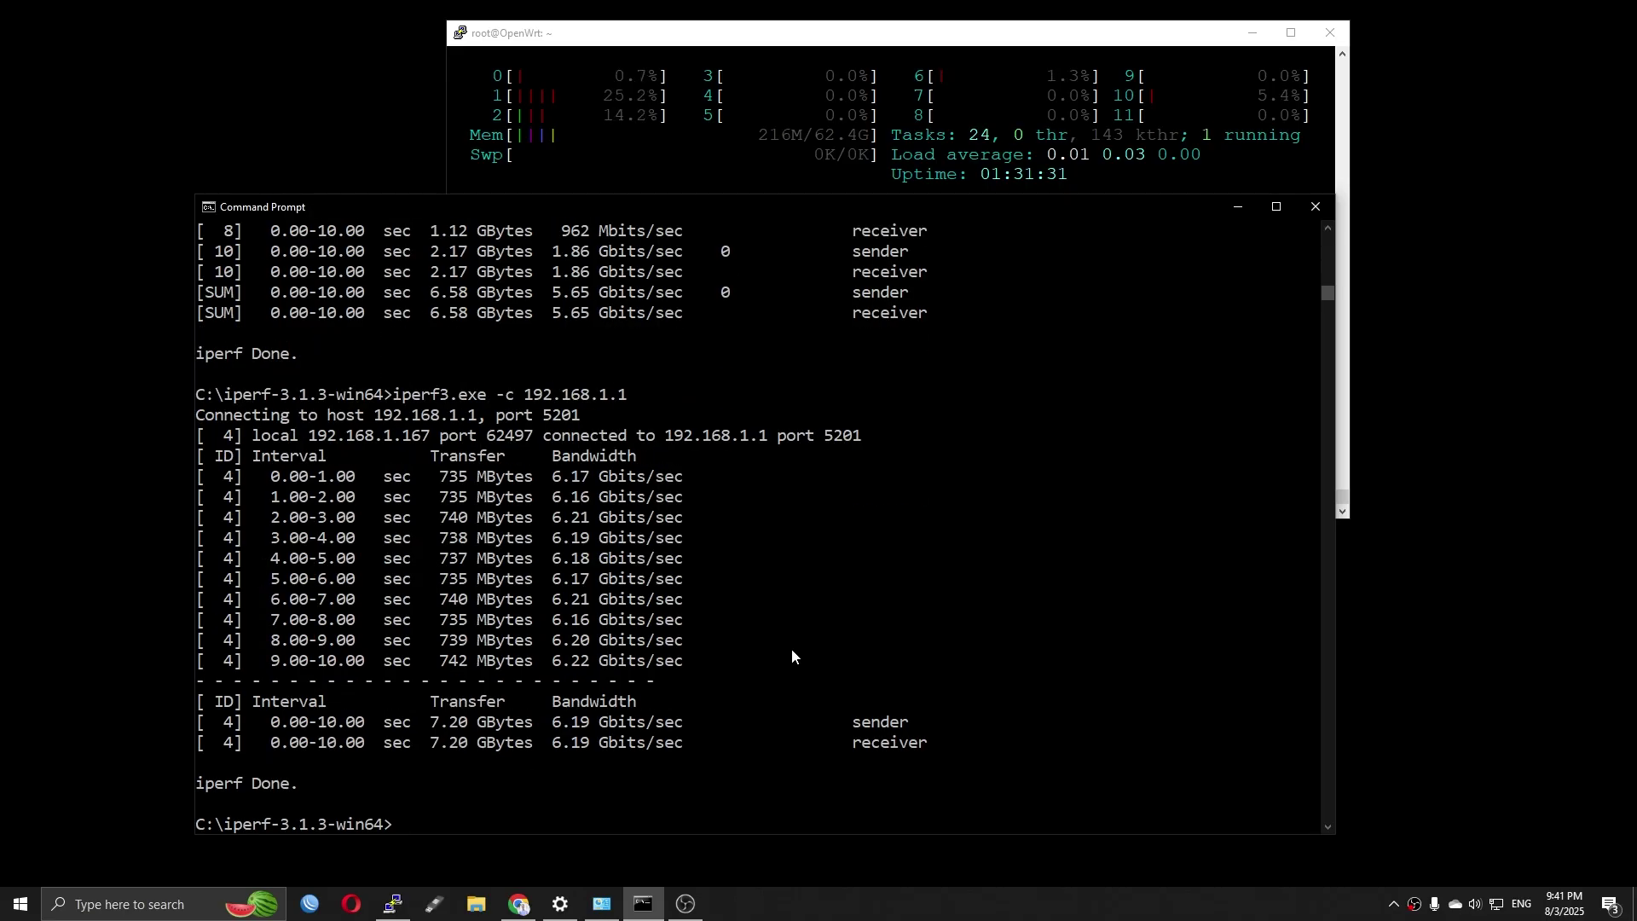
Rerun iperf3 to 192.168.1.1 in reverse mode (-R), apply firewall zone settings, then start a four-stream test
key(Up)
text(-R)
key(Return)
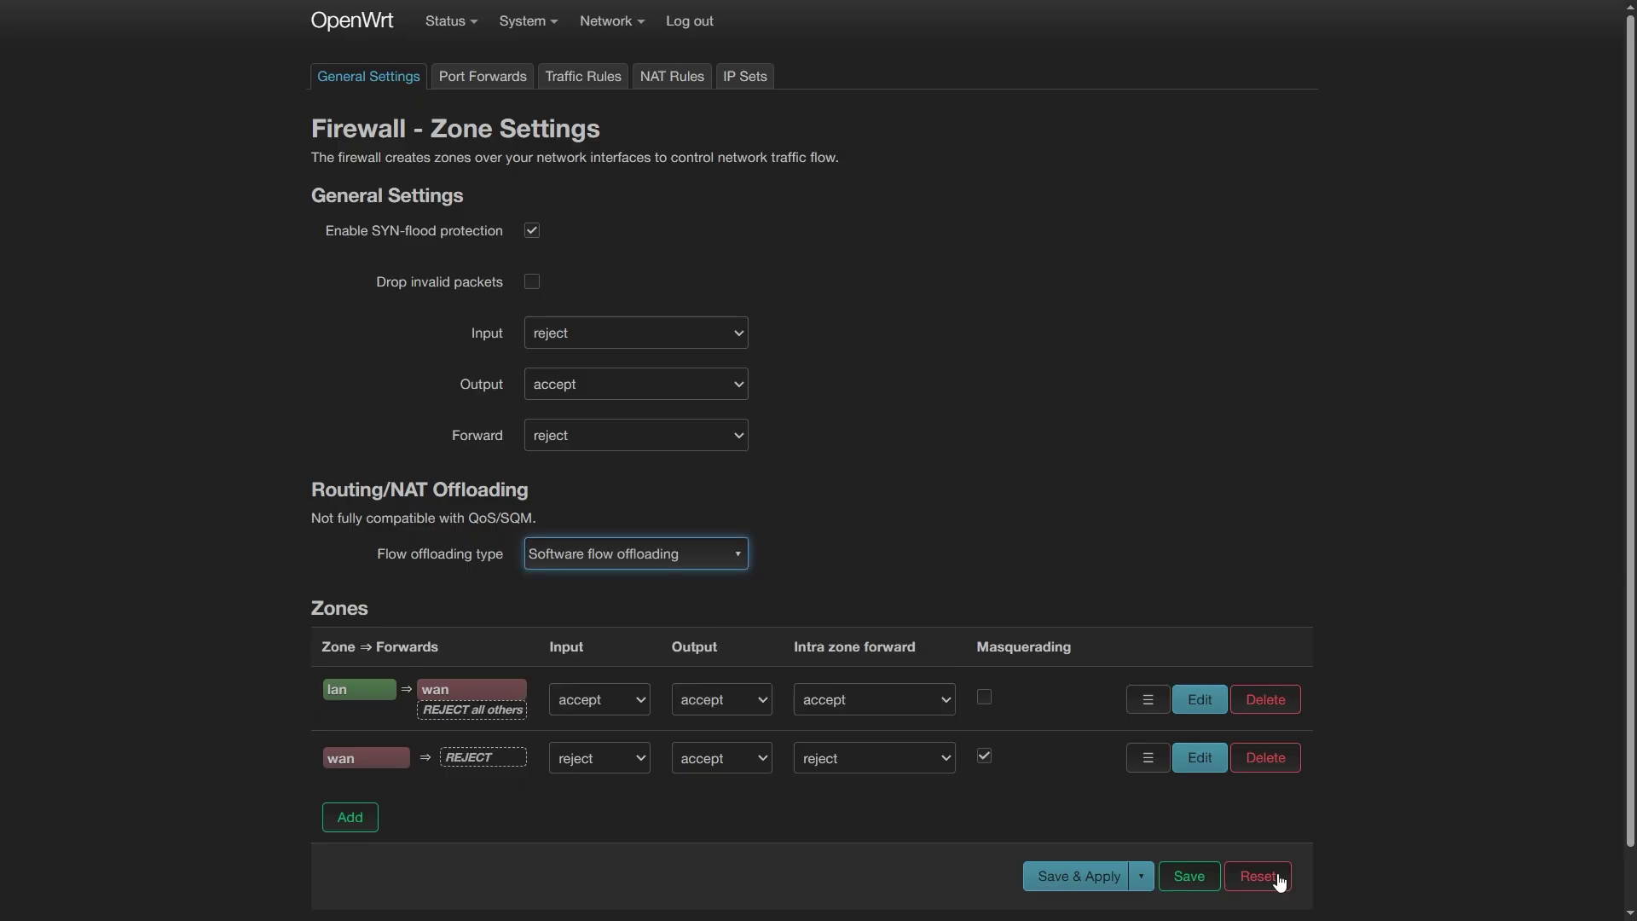
click(1081, 875)
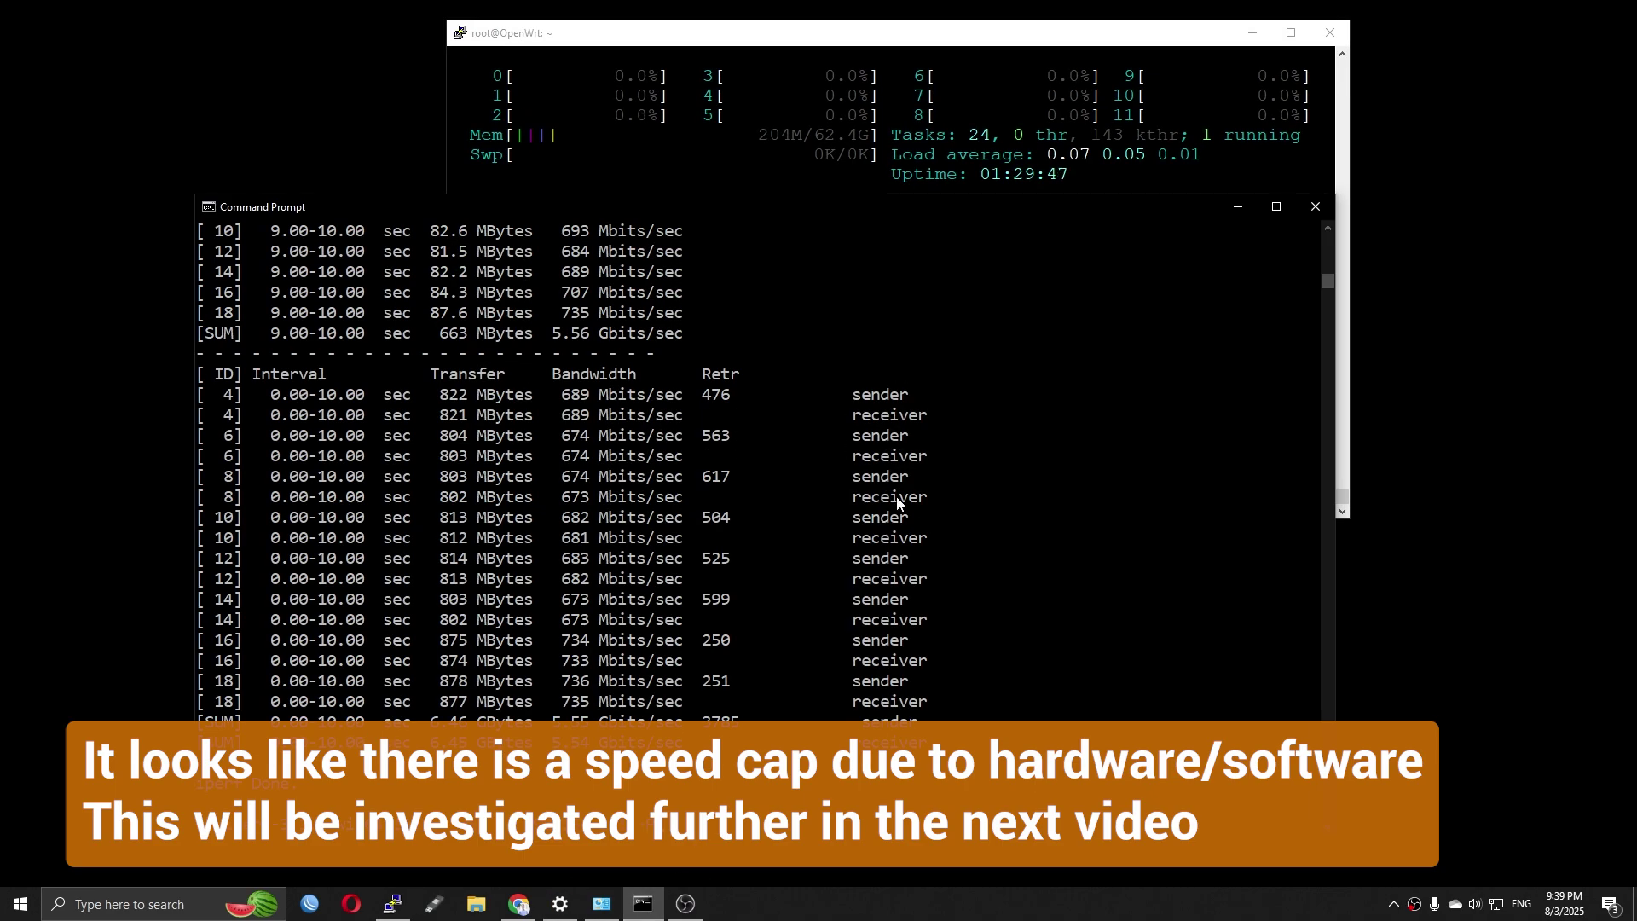
key(Return)
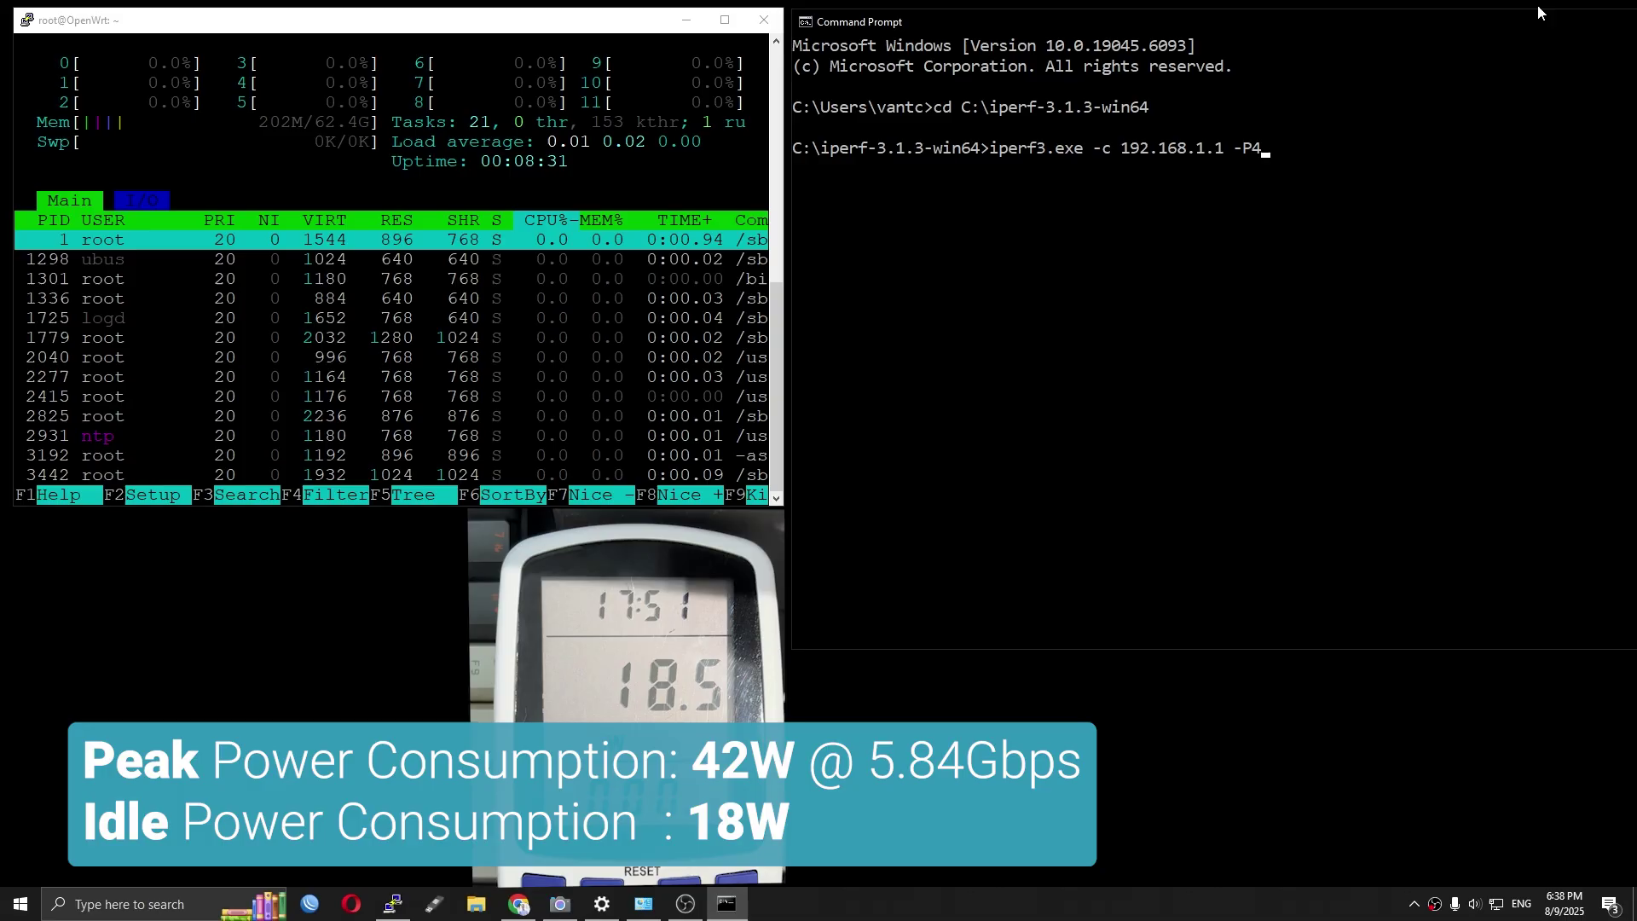
Launch the iperf3.exe -c 192.168.1.1 -P4 four-stream throughput test
key(Return)
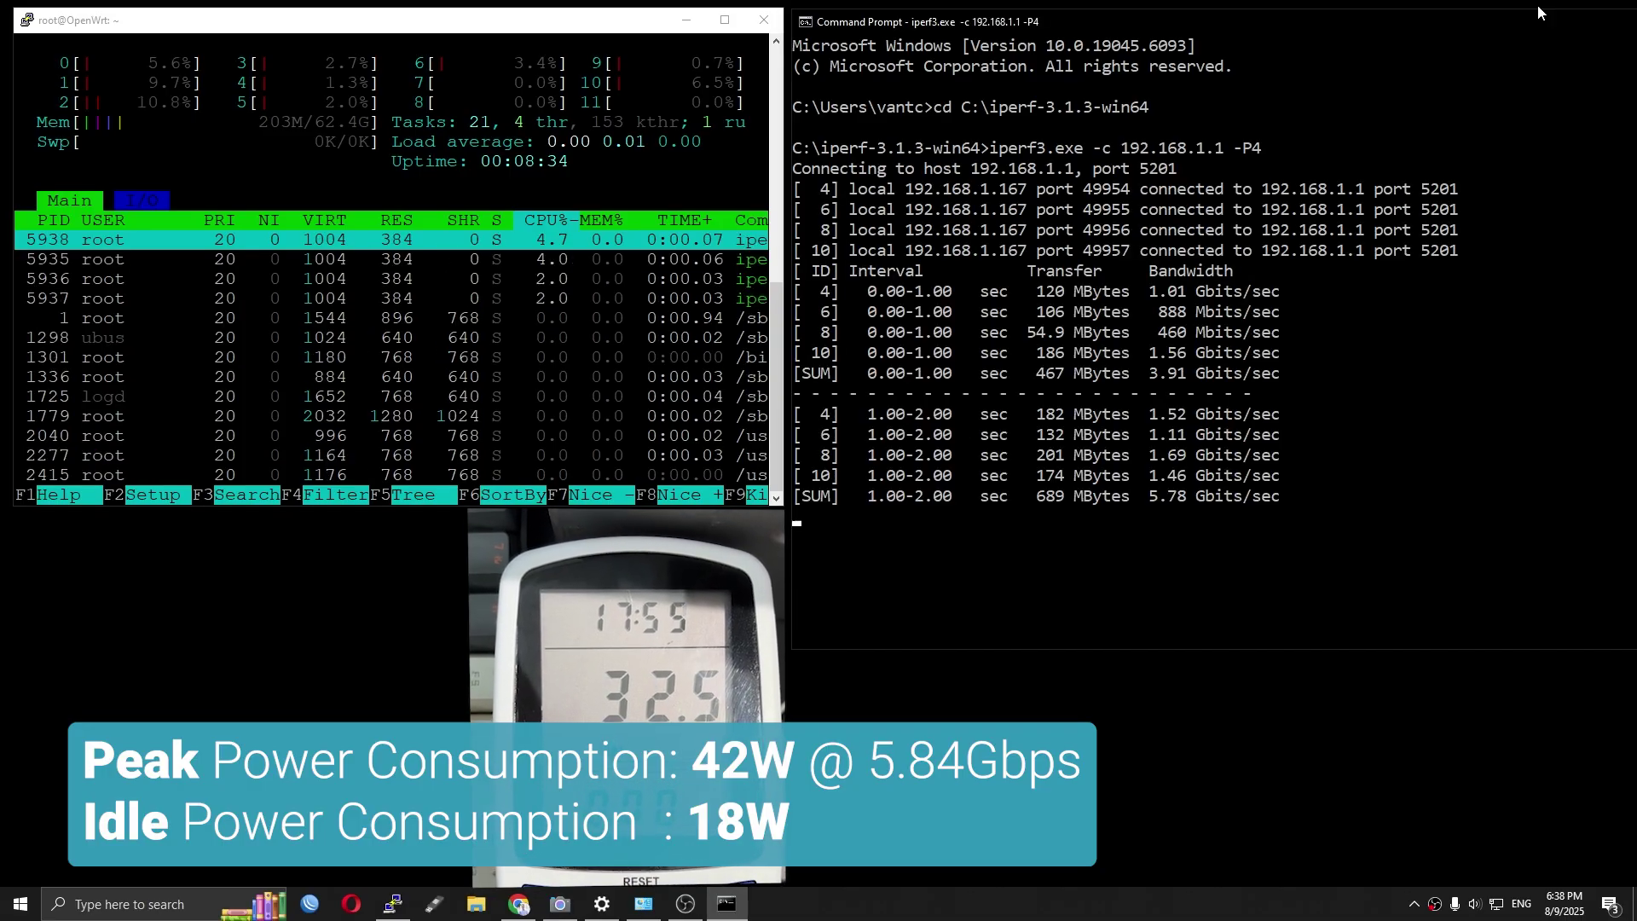